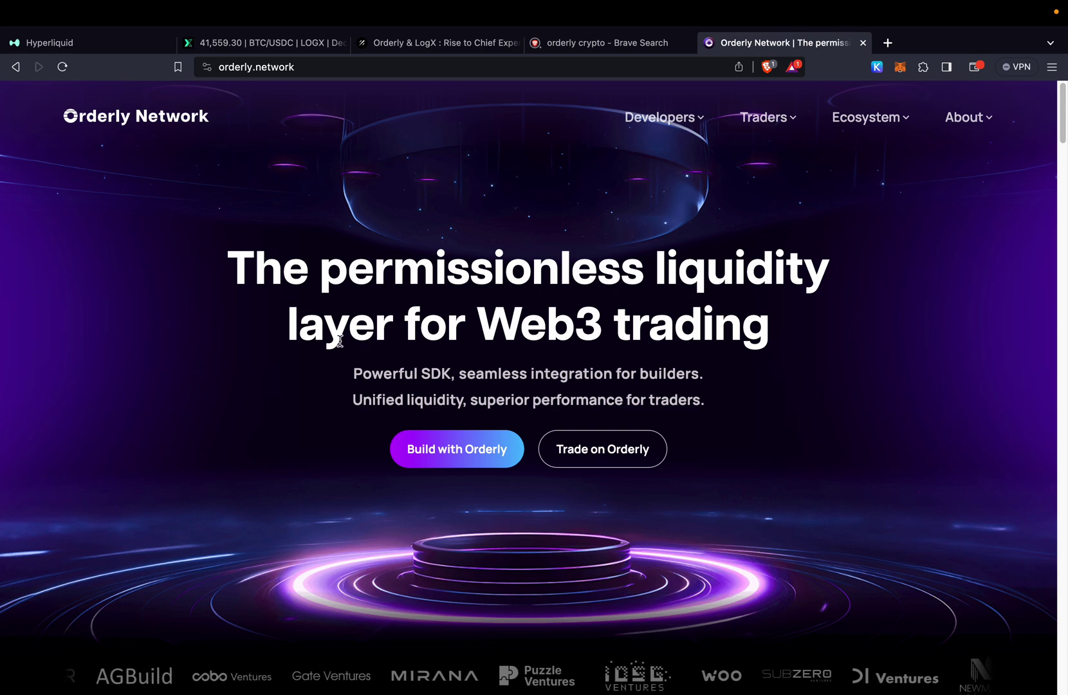
# - View the LogX BTC/USDC trading page, then switch to the Orderly & LogX Galxe campaign
pyautogui.moveTo(212, 2)
pyautogui.click(234, 58)
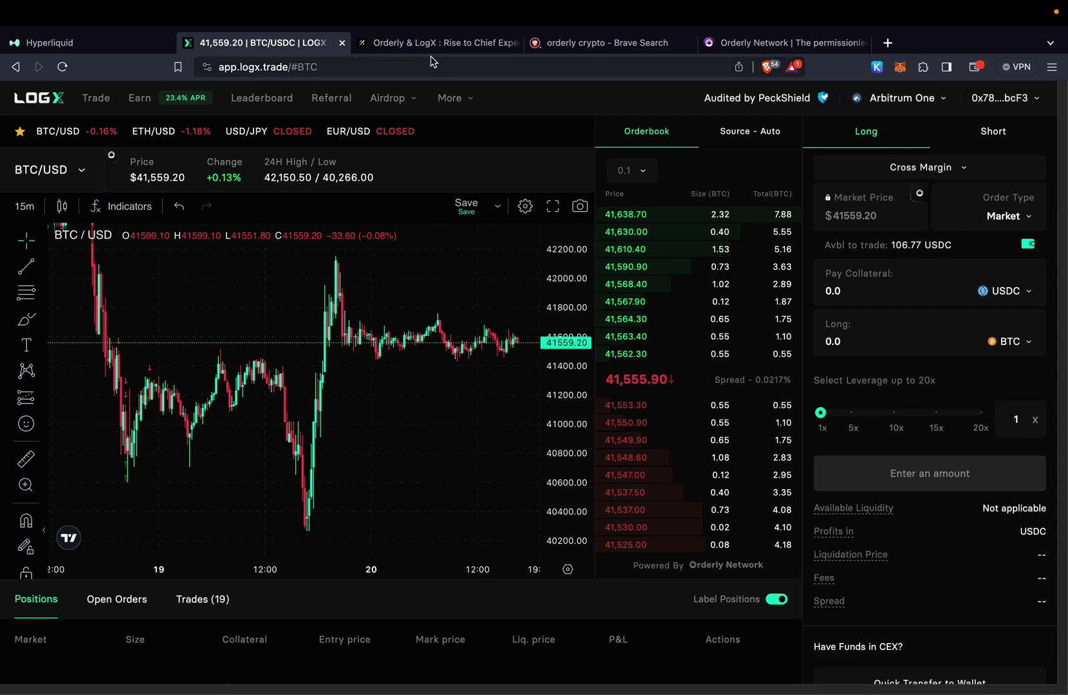
pyautogui.hotkey('ctrl', 'Tab')
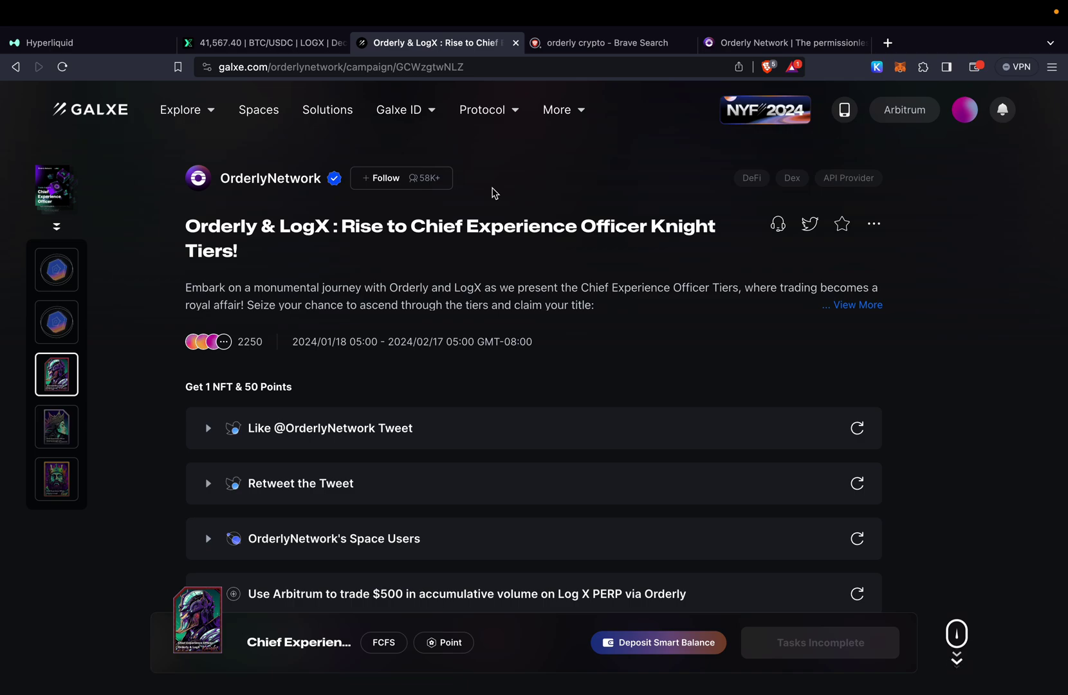
# - Scroll the Galxe task list, including the $500 Orderly volume task, then return to LogX
pyautogui.scroll(-1, 550, 299)
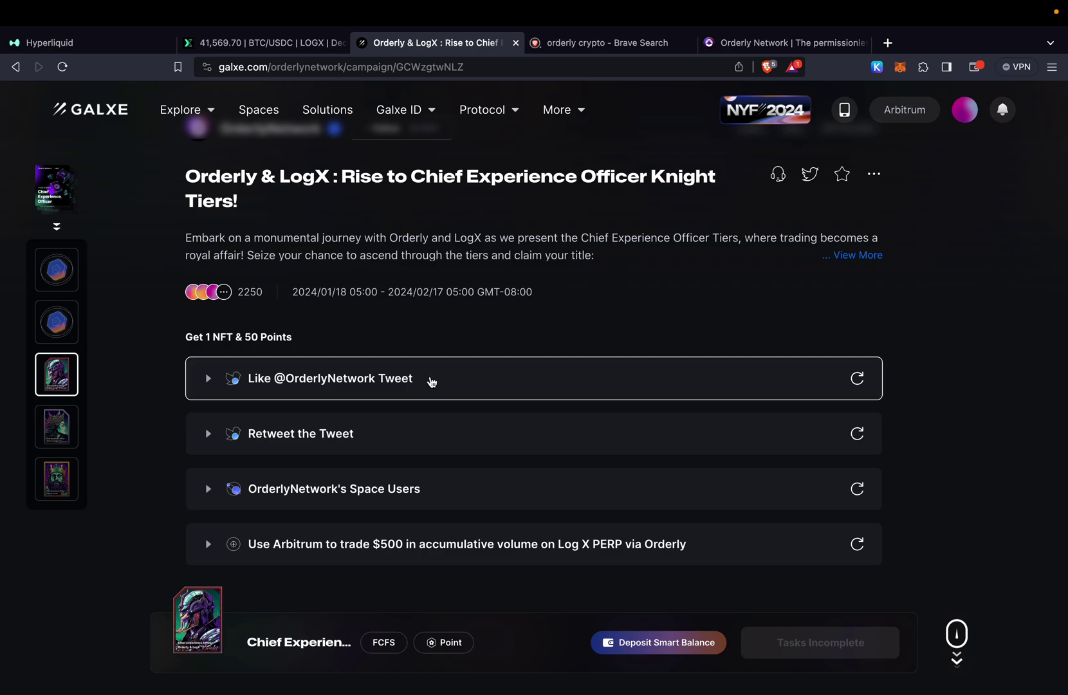
pyautogui.click(295, 61)
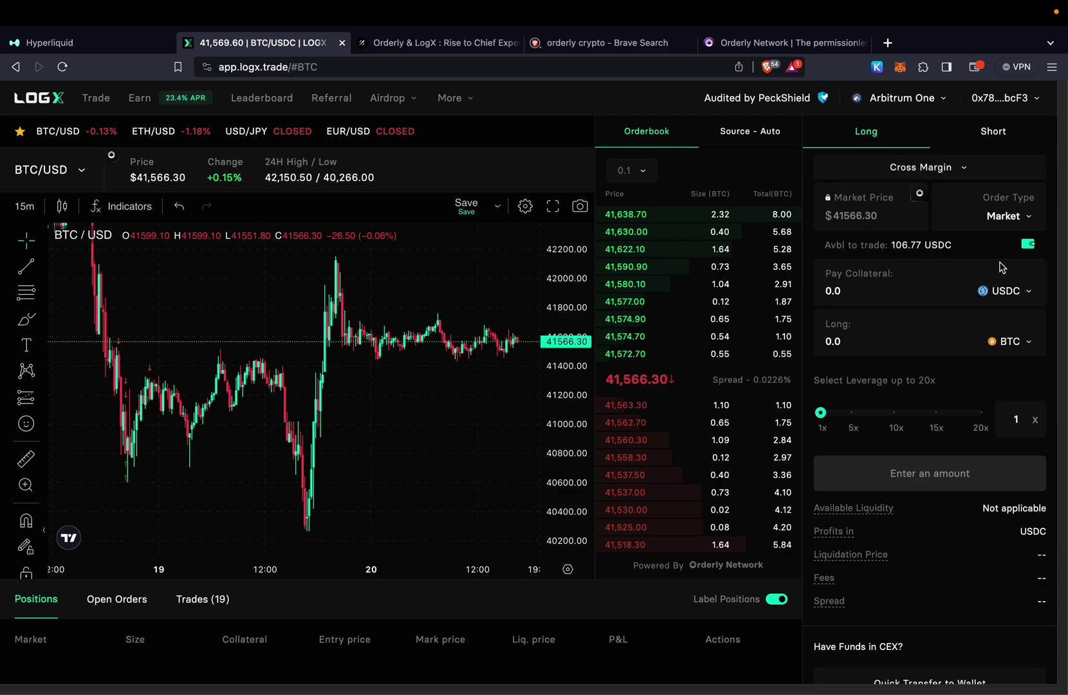
pyautogui.click(1025, 245)
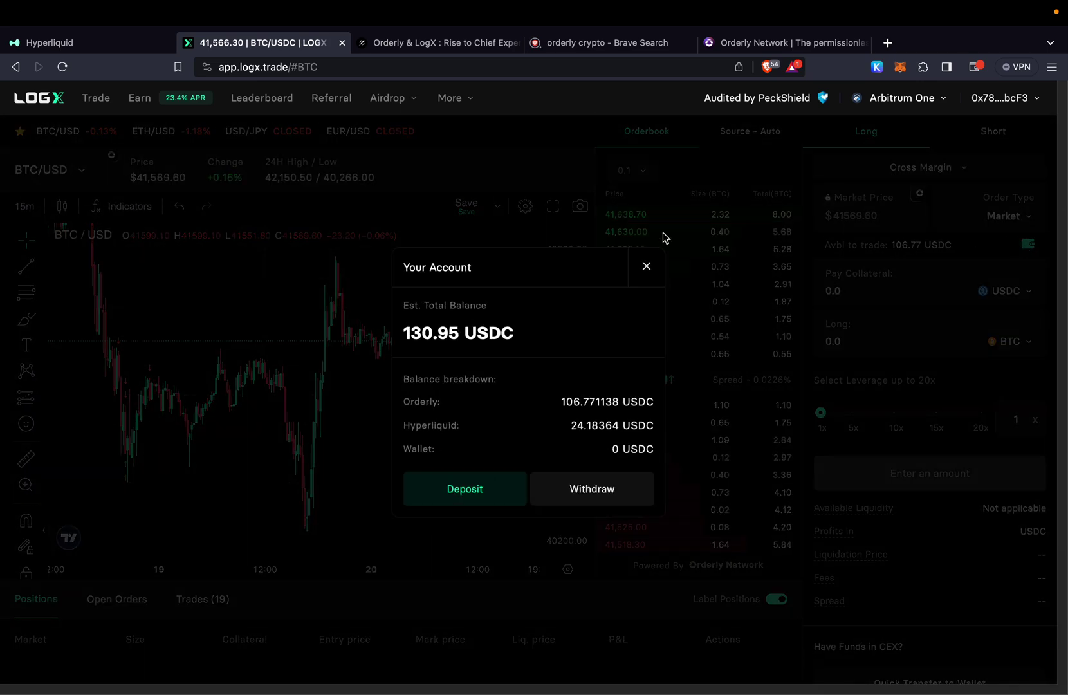
pyautogui.click(473, 494)
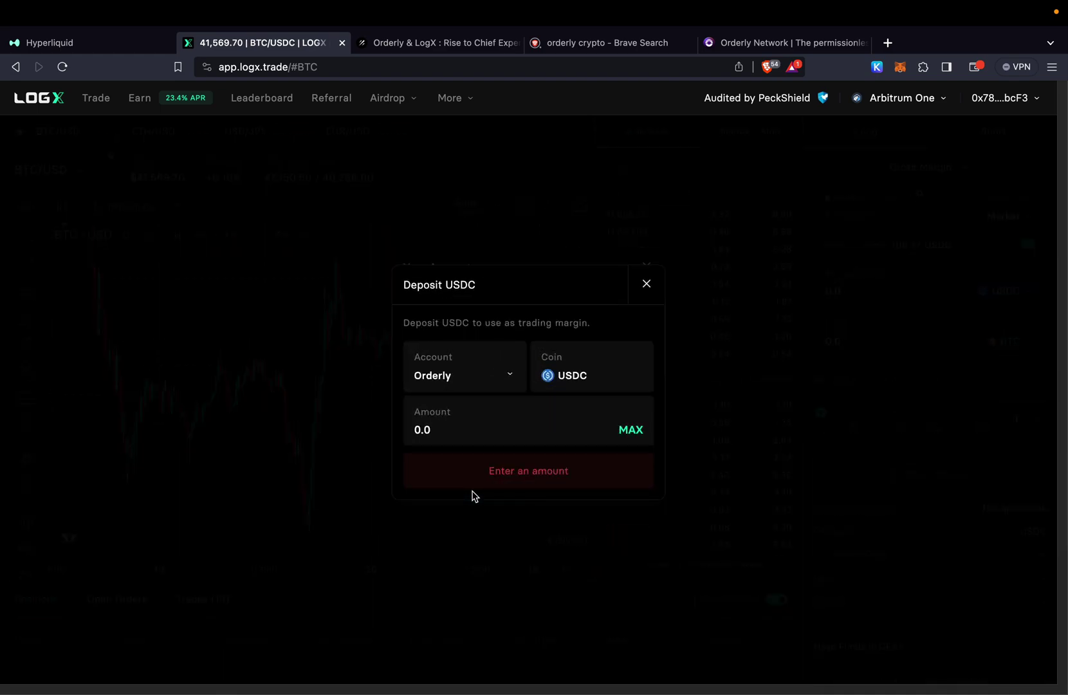
pyautogui.click(501, 380)
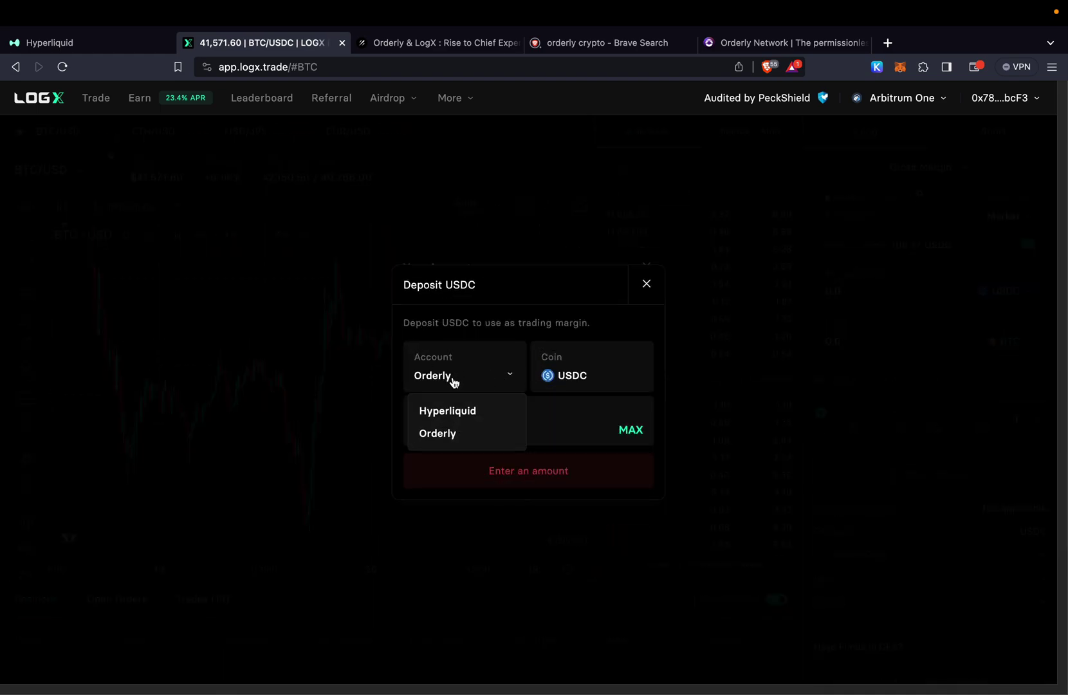
pyautogui.click(525, 365)
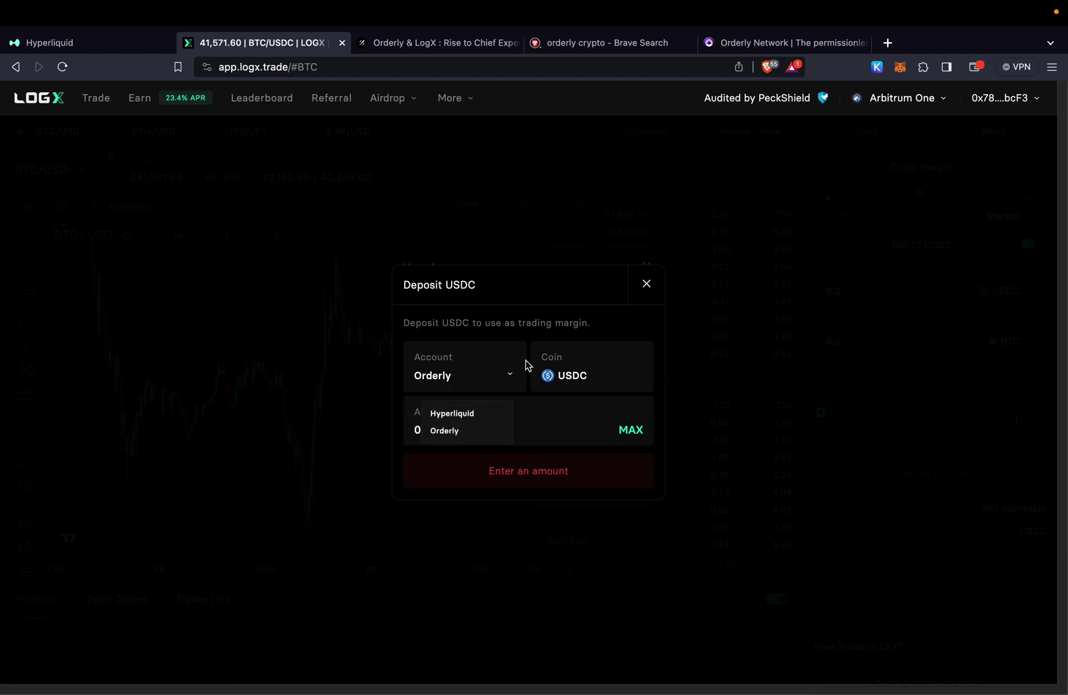
pyautogui.click(638, 285)
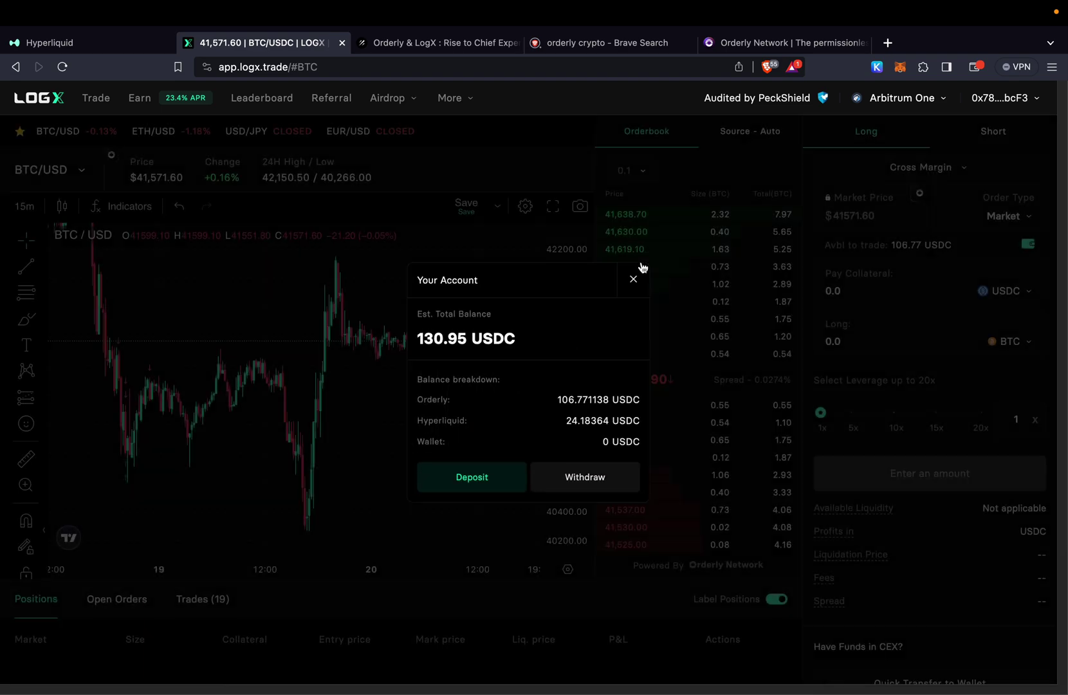
pyautogui.click(641, 270)
pyautogui.click(455, 44)
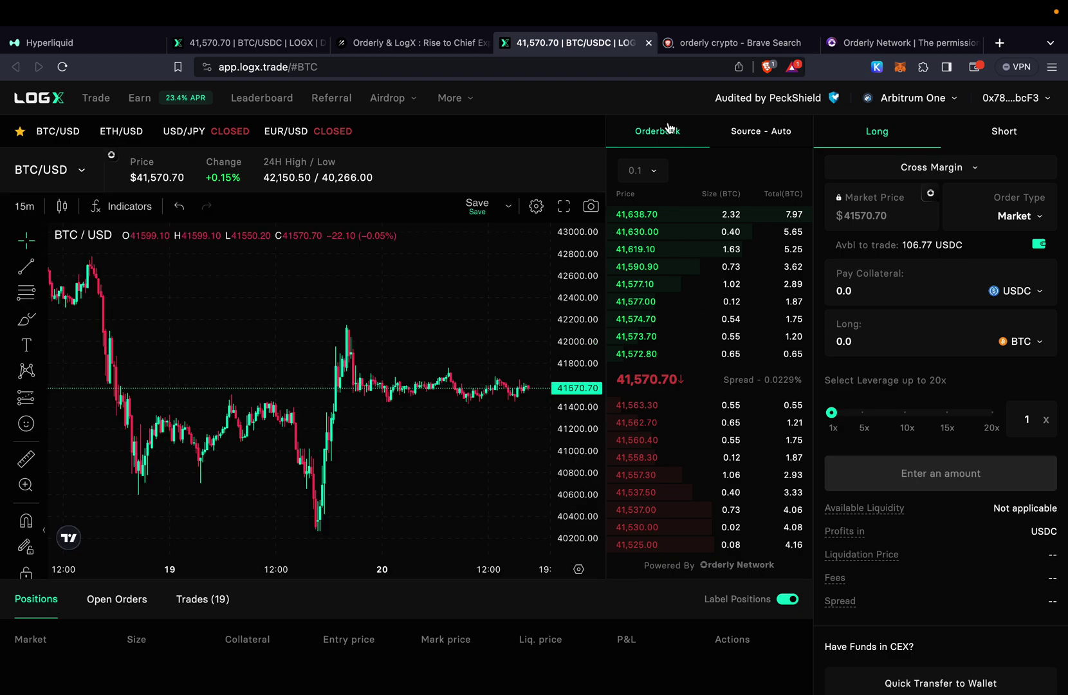
# - Close the duplicate LogX tab and view the Hyperliquid portfolio at $20,723.96 volume
pyautogui.click(648, 43)
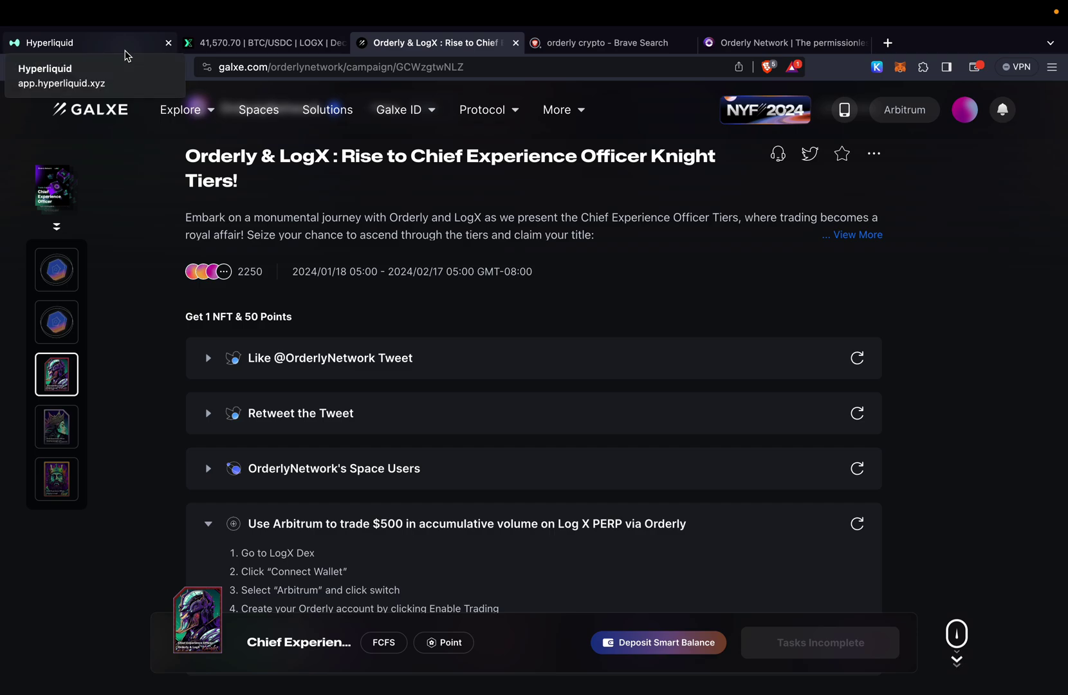
pyautogui.click(129, 51)
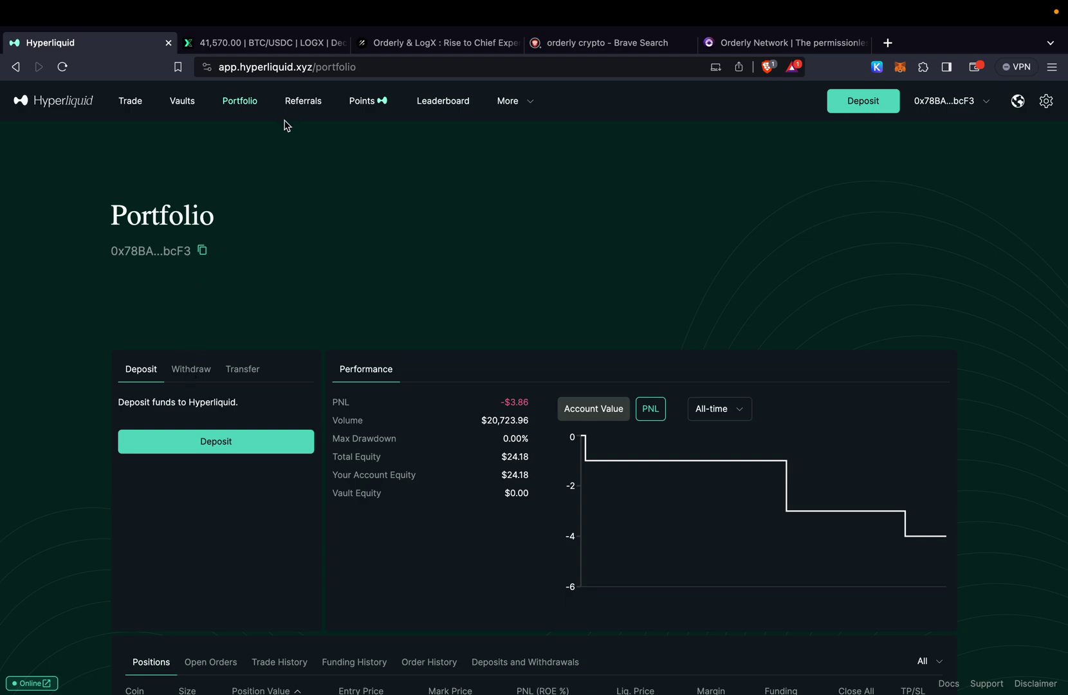
# - Go back to the LogX BTC/USD trading page with 106.77 USDC available
pyautogui.click(282, 43)
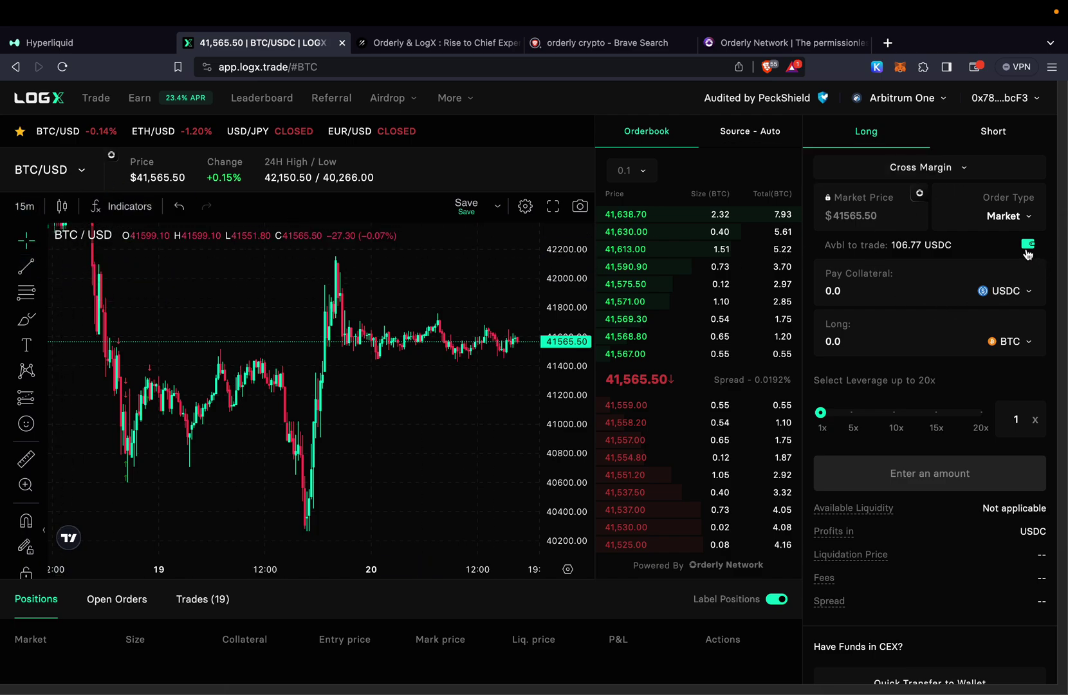
pyautogui.click(1028, 244)
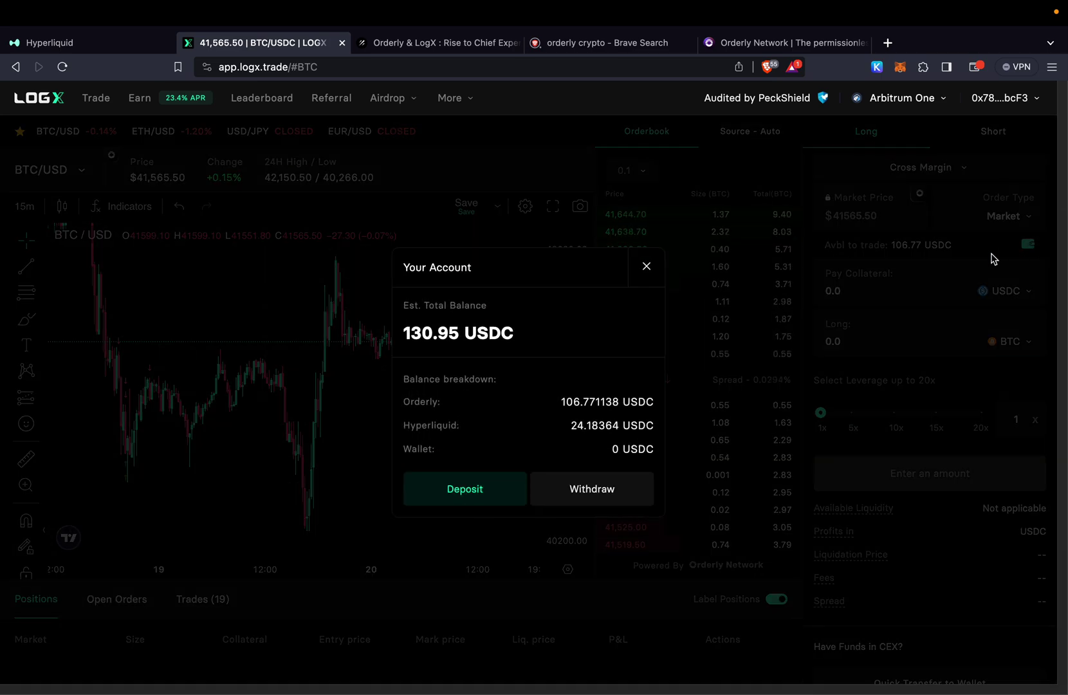
pyautogui.click(484, 489)
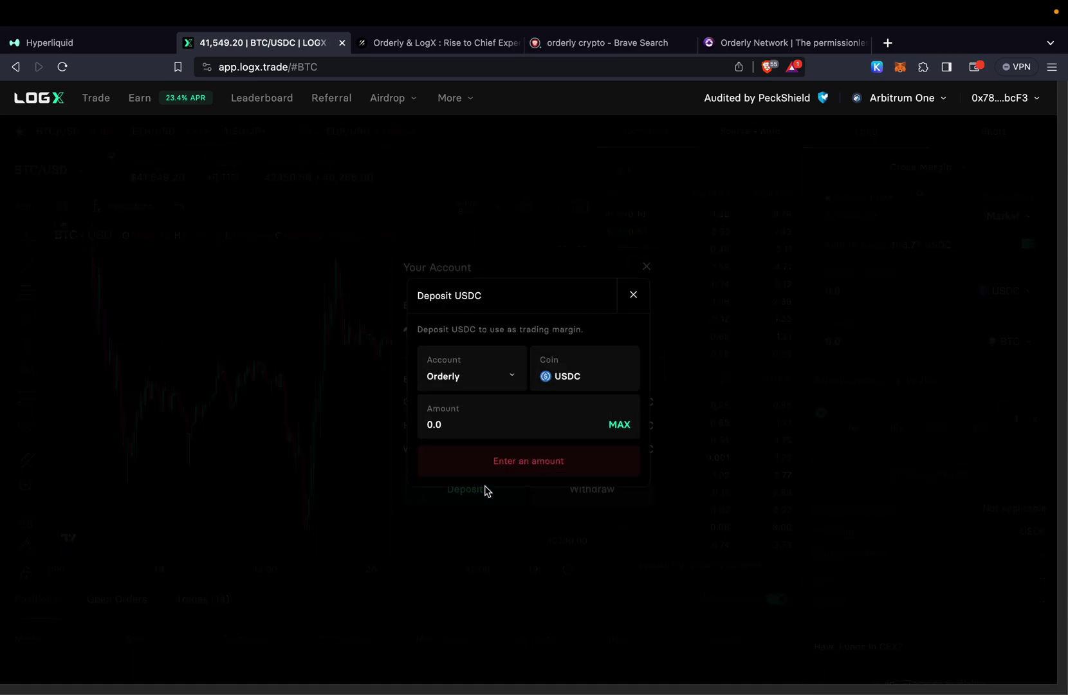
pyautogui.click(482, 382)
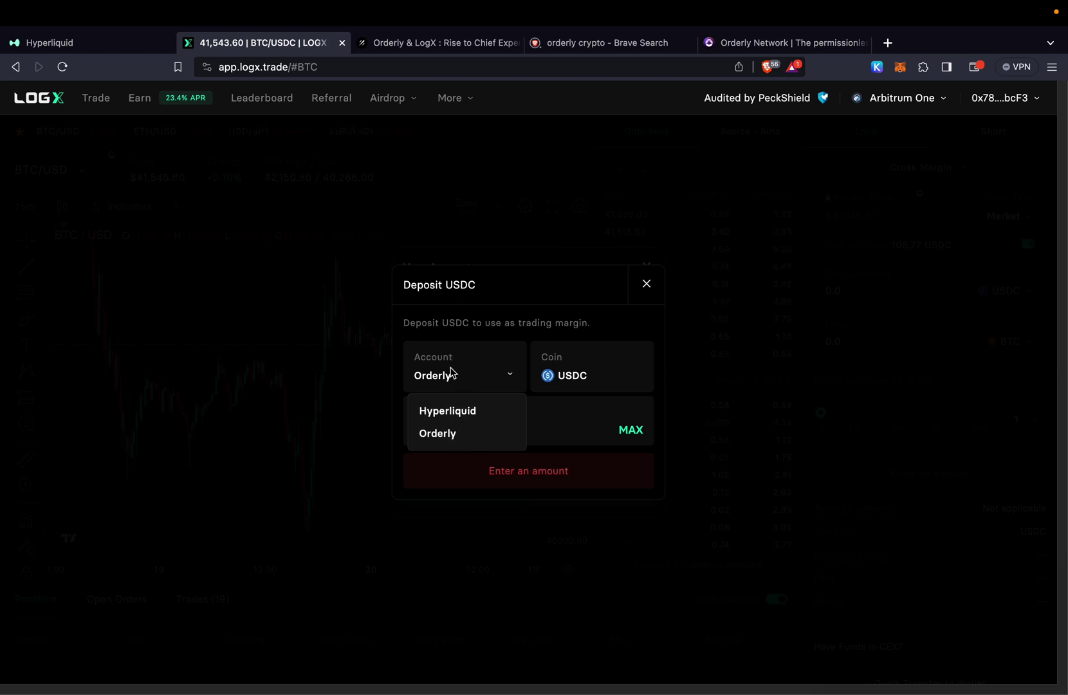
pyautogui.click(646, 291)
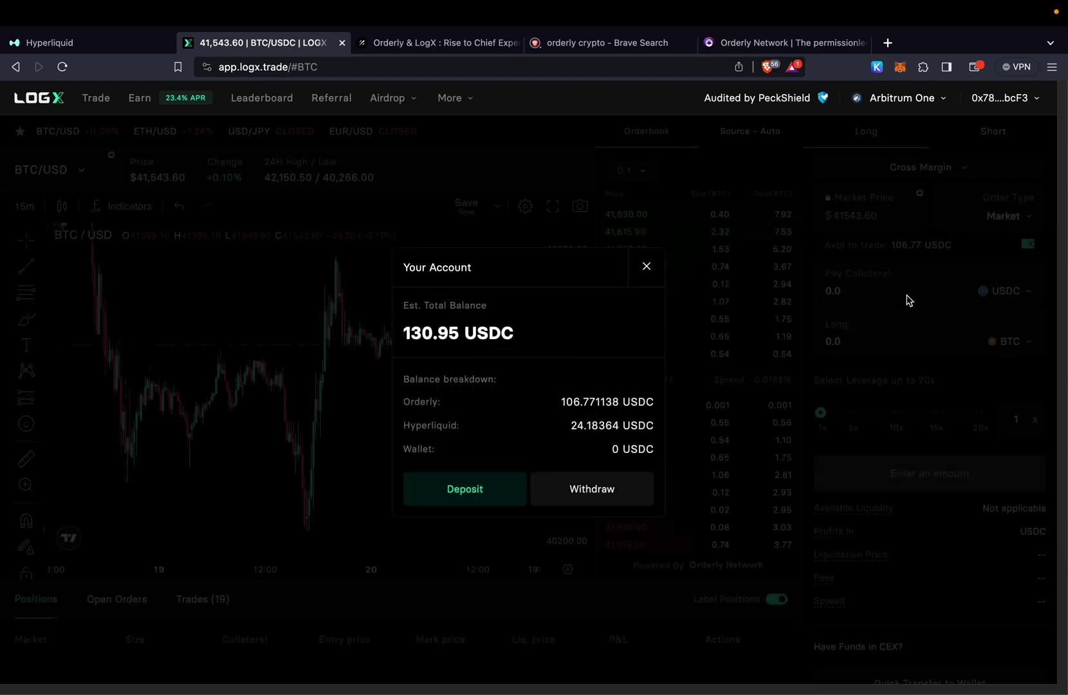
pyautogui.click(647, 270)
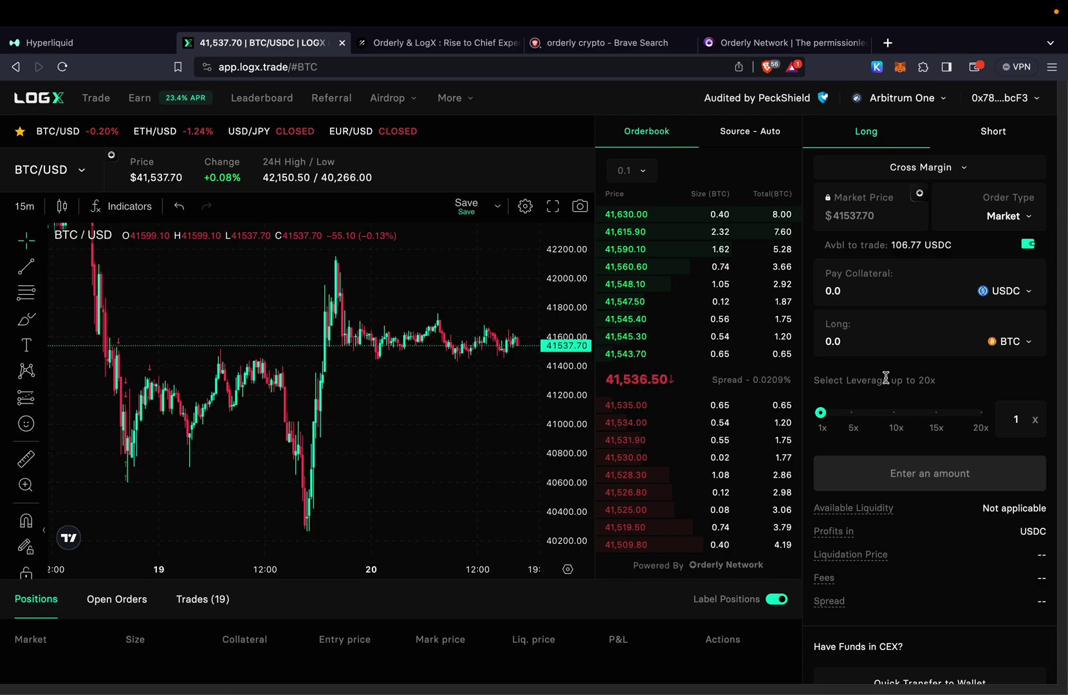
# - Show the DEX source choices and route the BTC order through Orderly instead of Hyperliquid
pyautogui.click(750, 135)
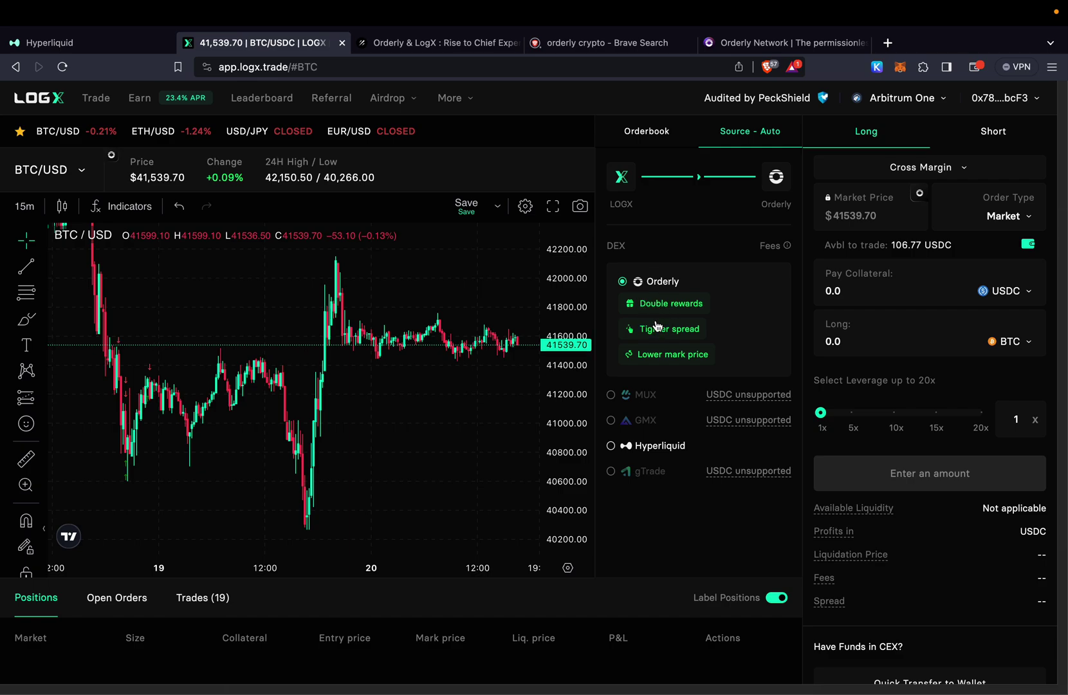
pyautogui.click(611, 446)
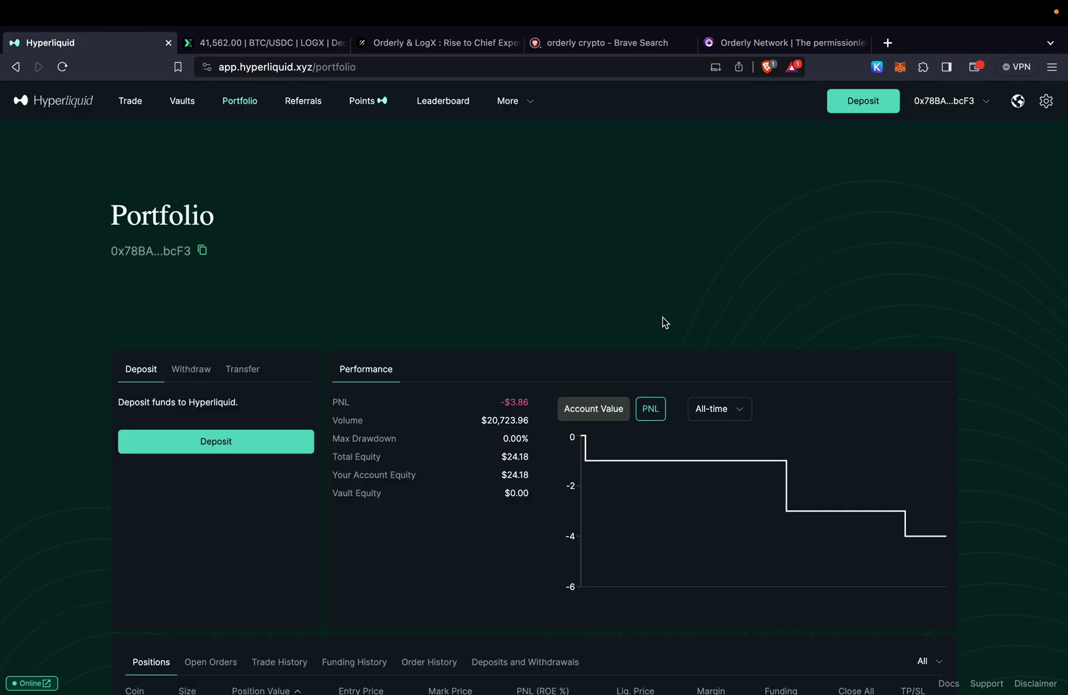
pyautogui.click(296, 45)
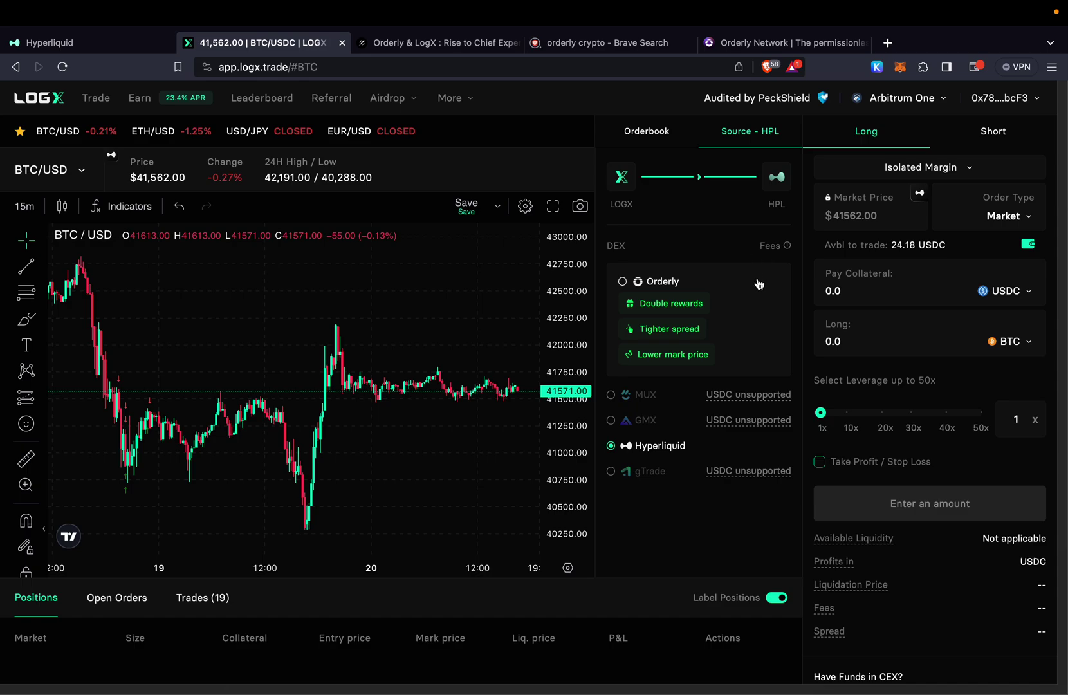
pyautogui.click(663, 281)
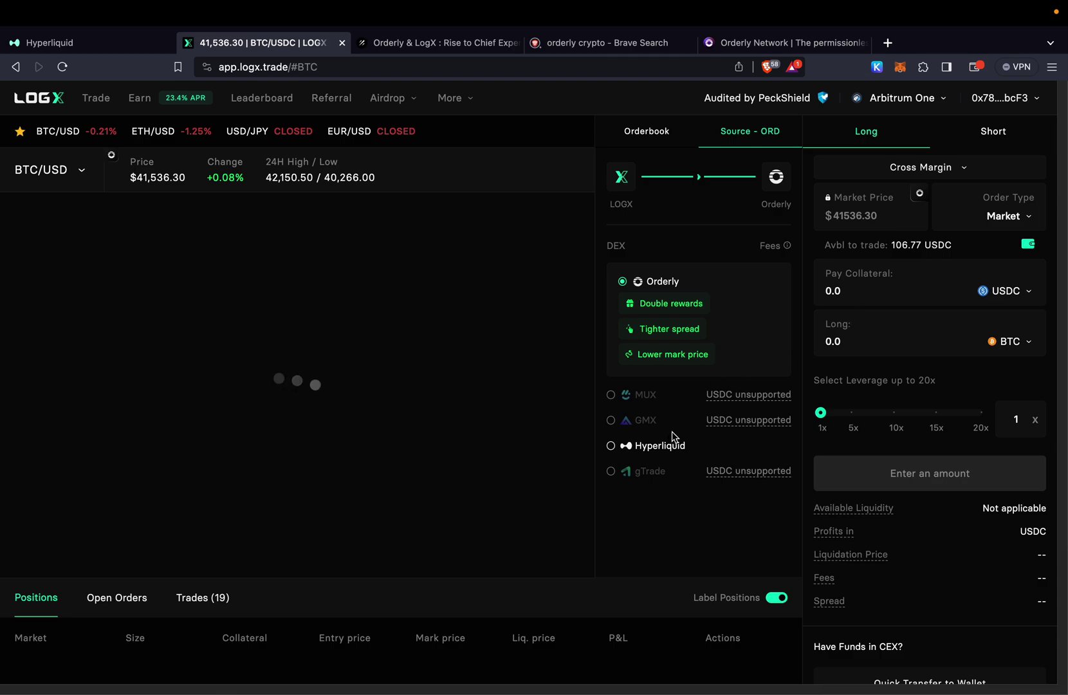
# - Enter 50 USDC collateral, raise leverage from 1x to 5x, and submit the BTC long
pyautogui.click(870, 289)
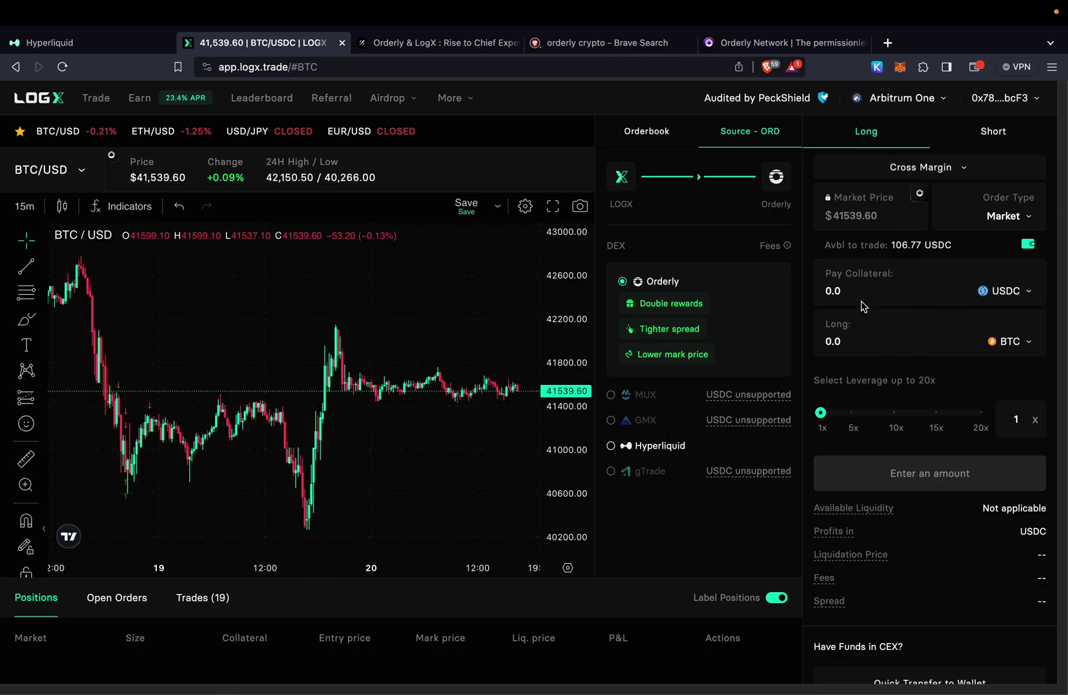
pyautogui.write('50')
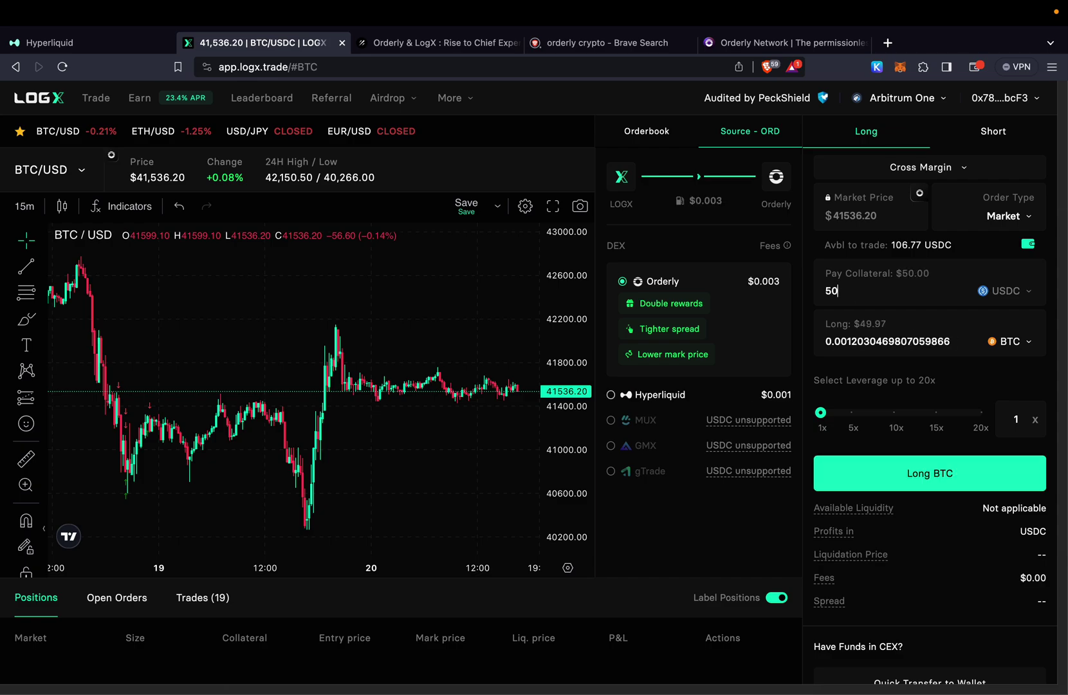
pyautogui.moveTo(825, 421); pyautogui.dragTo(855, 422)
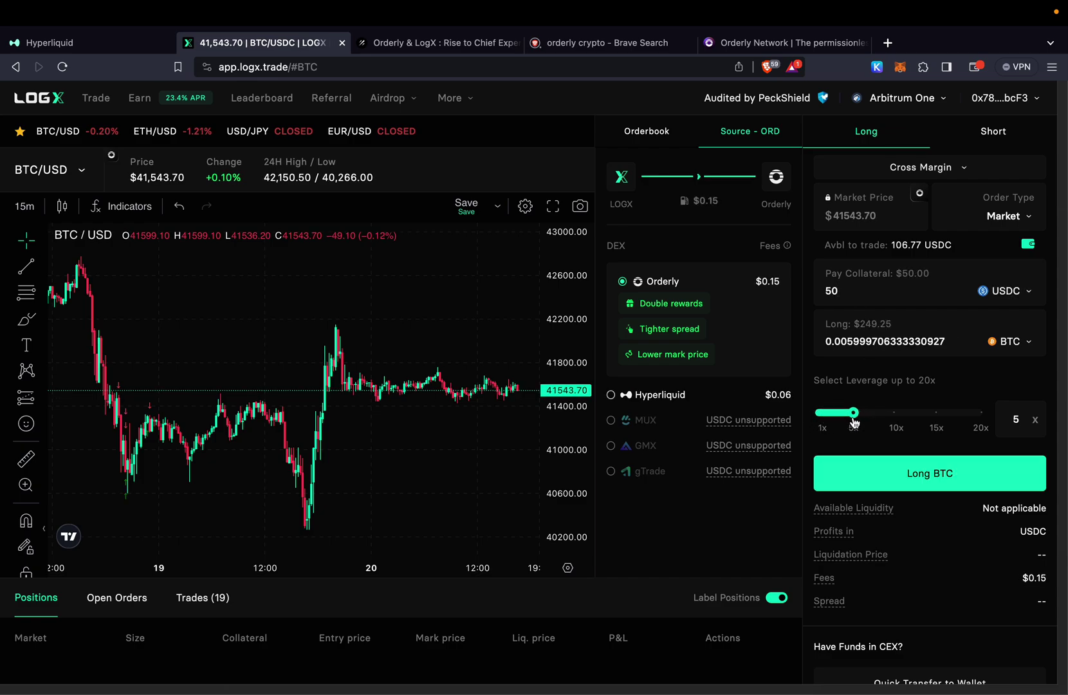
pyautogui.click(887, 478)
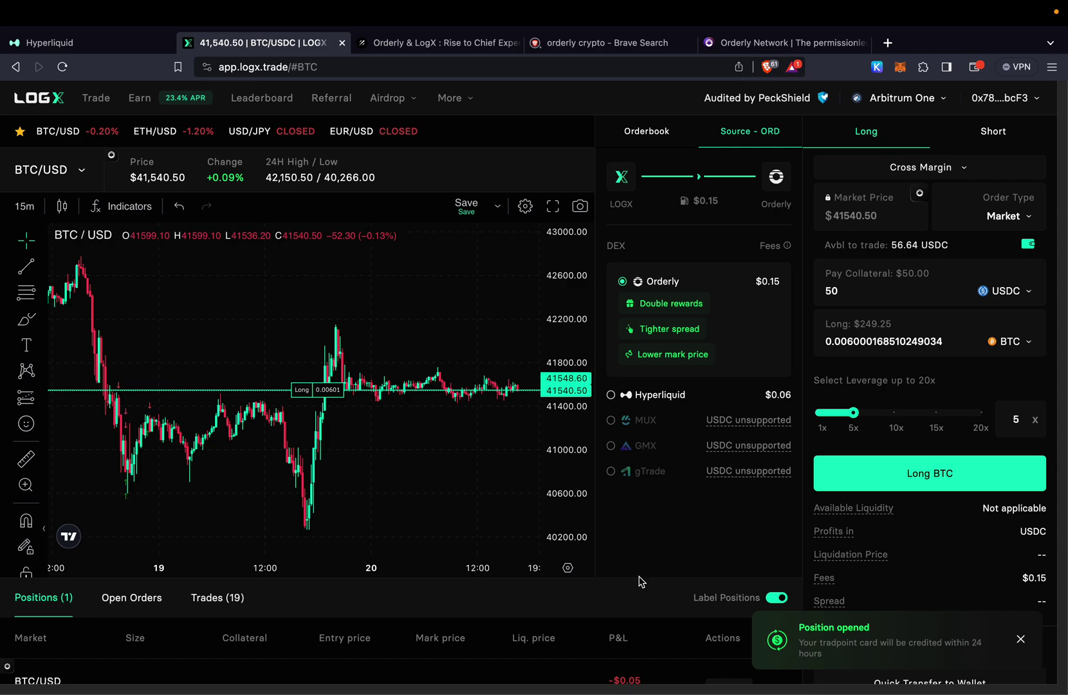
pyautogui.scroll(-3, 453, 608)
pyautogui.click(219, 468)
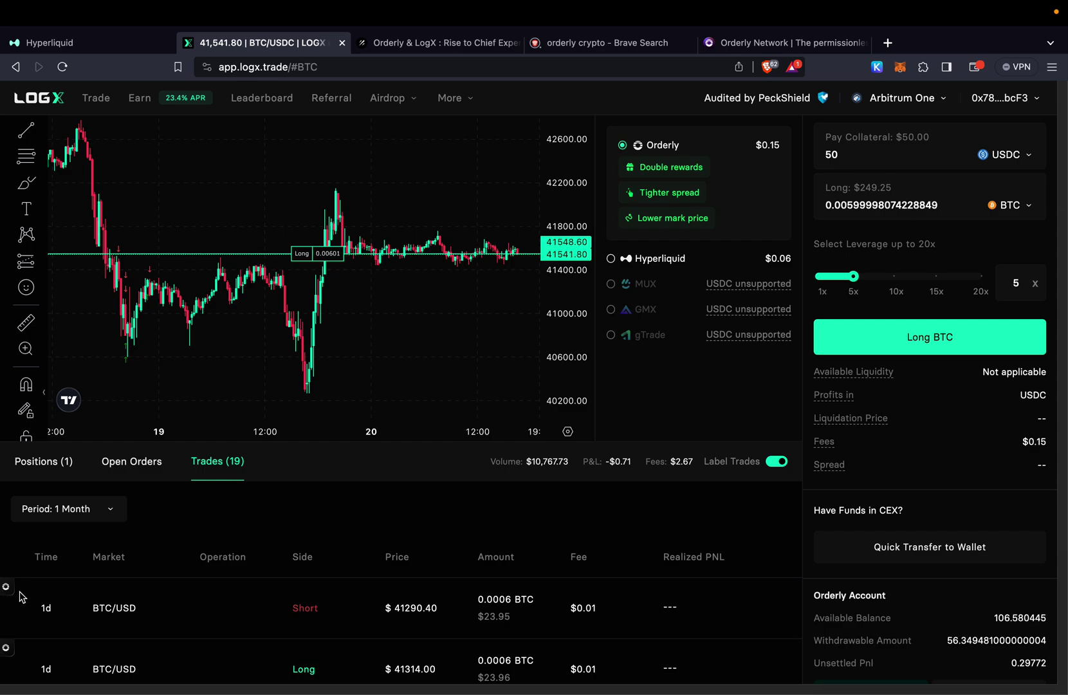
pyautogui.scroll(-1, 29, 598)
pyautogui.click(64, 450)
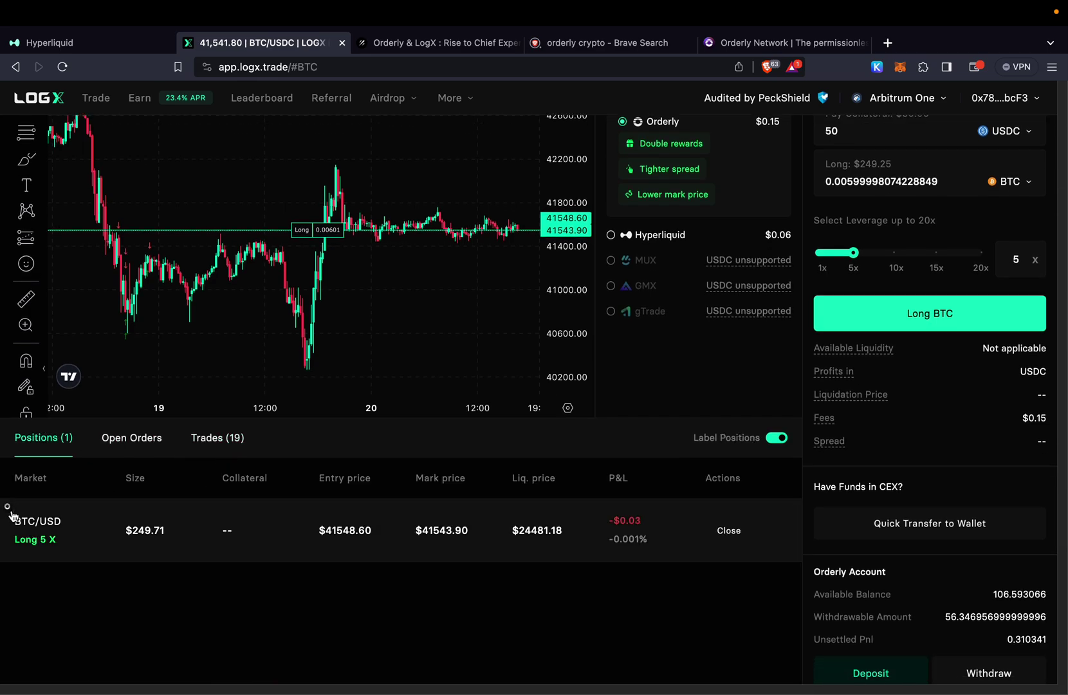
pyautogui.scroll(-1, 548, 530)
pyautogui.scroll(5, 660, 476)
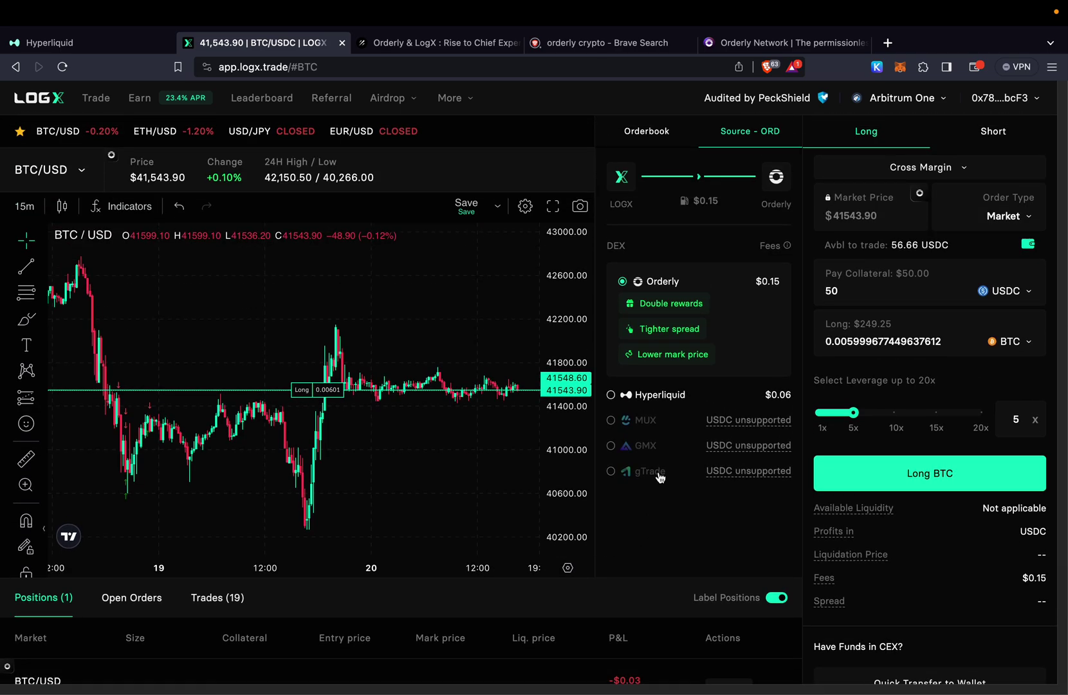
# - Route the trade through Hyperliquid with 24 USDC collateral and approve Hyperliquid via wallet signature
pyautogui.click(634, 396)
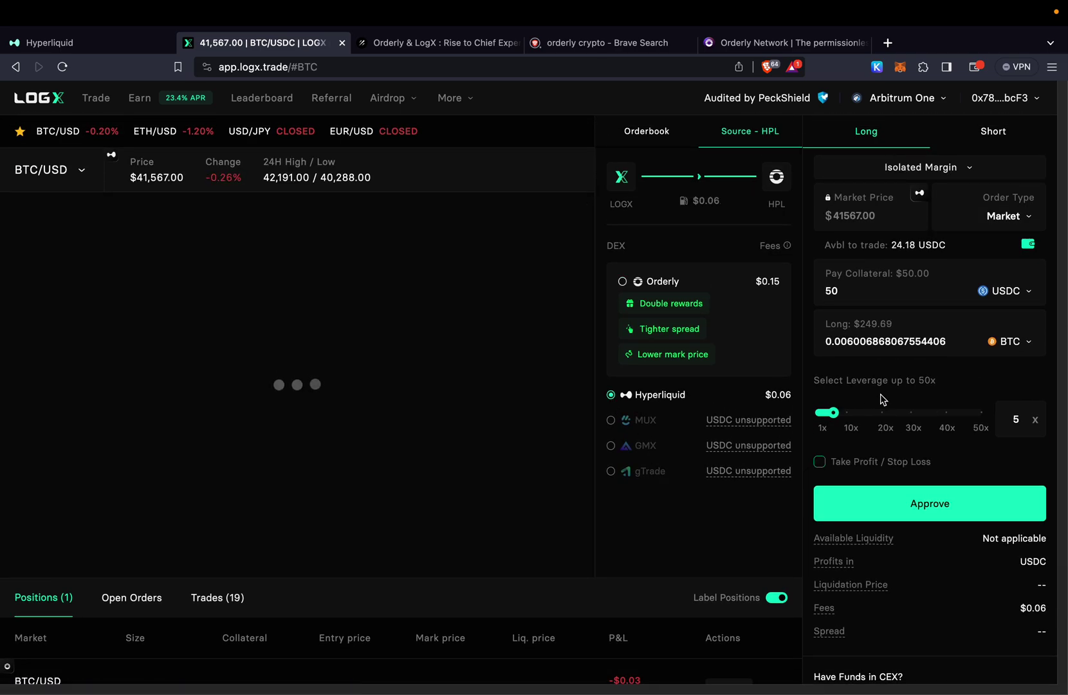
pyautogui.doubleClick(876, 294)
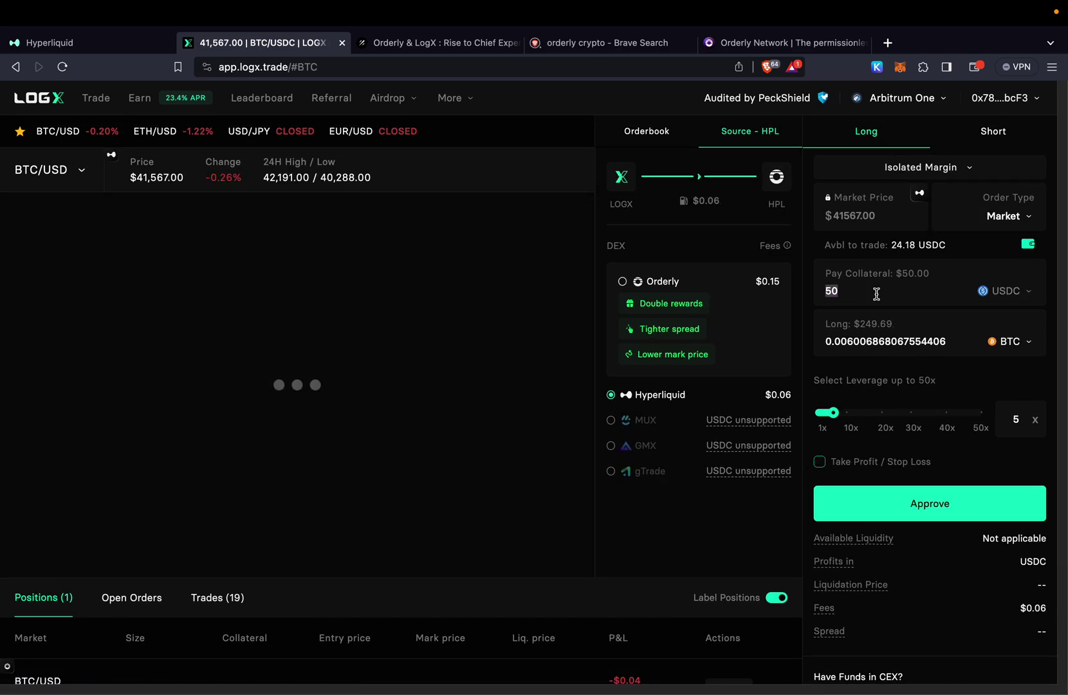
pyautogui.write('24')
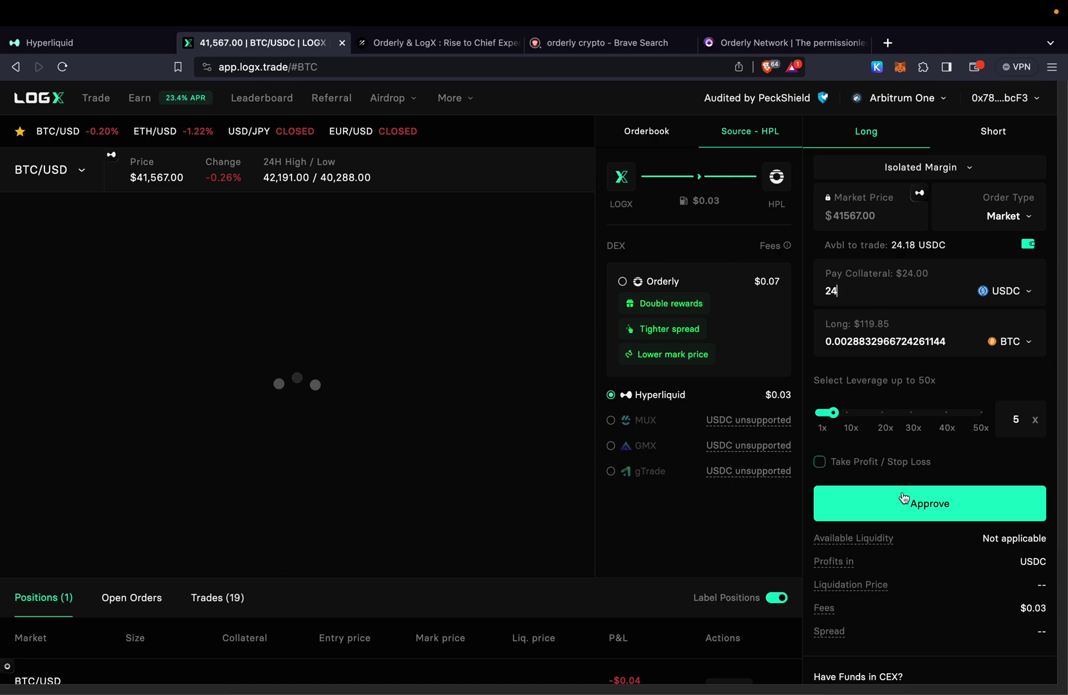
pyautogui.click(879, 505)
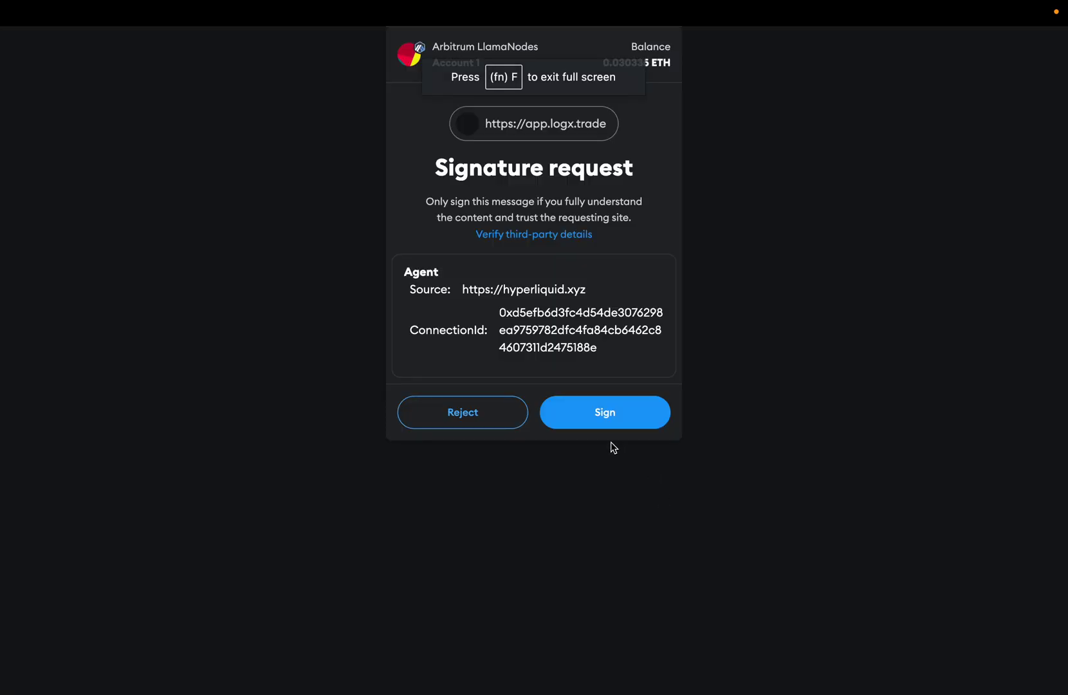
pyautogui.click(608, 417)
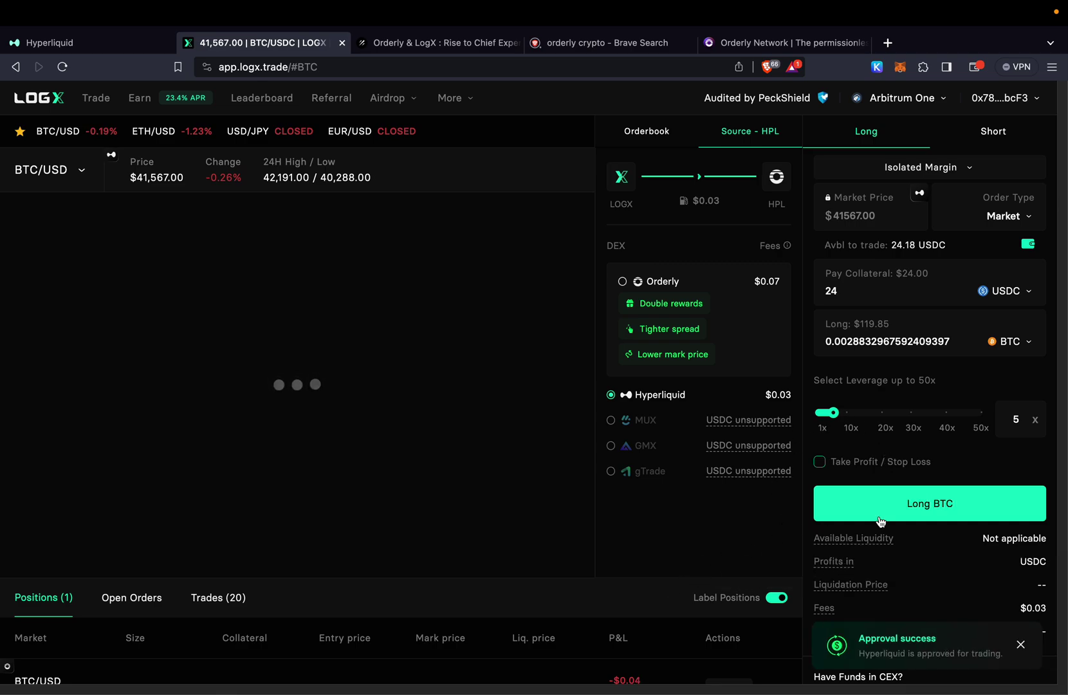
# - Raise leverage to 9x, place the BTC long, then check the Hyperliquid portfolio
pyautogui.moveTo(833, 412); pyautogui.dragTo(847, 417)
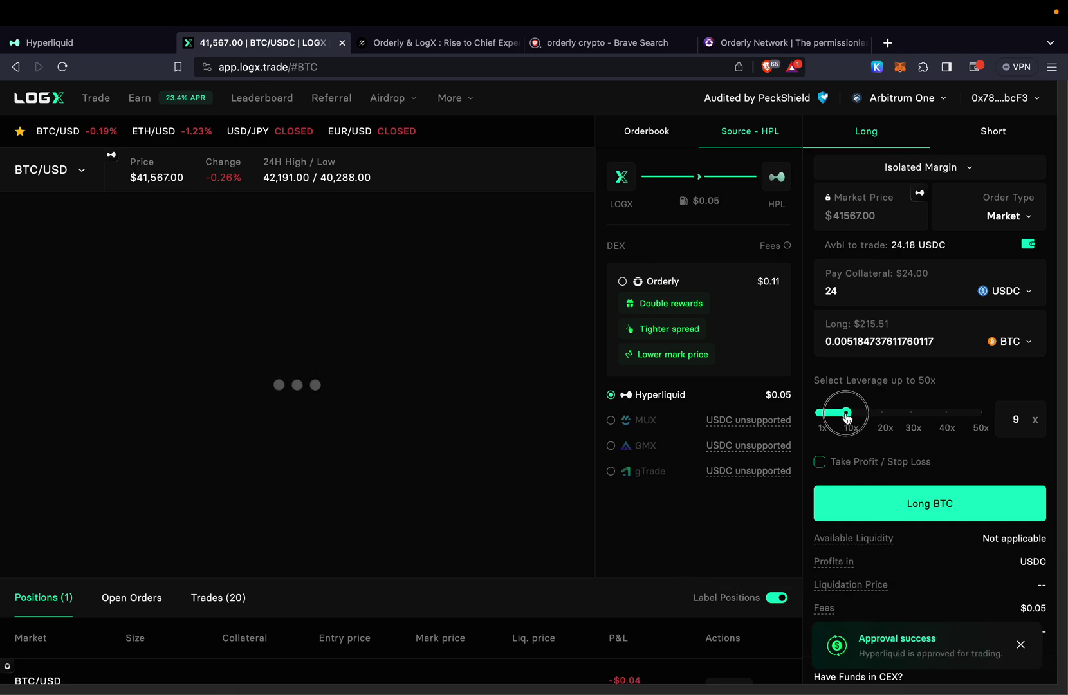
pyautogui.click(105, 46)
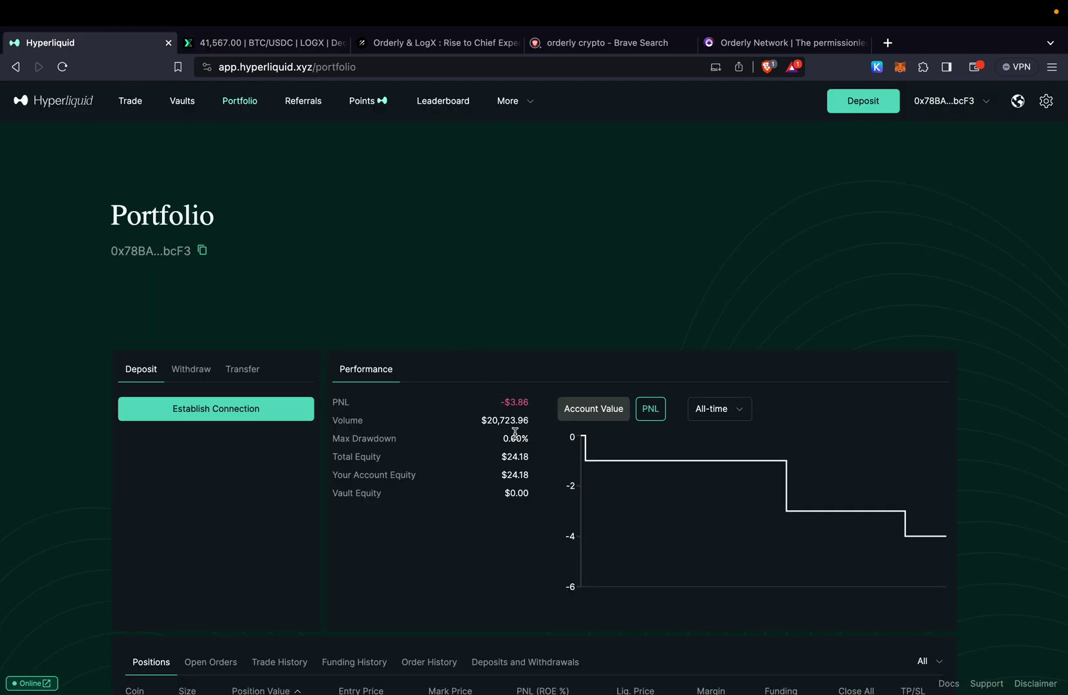
pyautogui.click(222, 44)
pyautogui.click(924, 502)
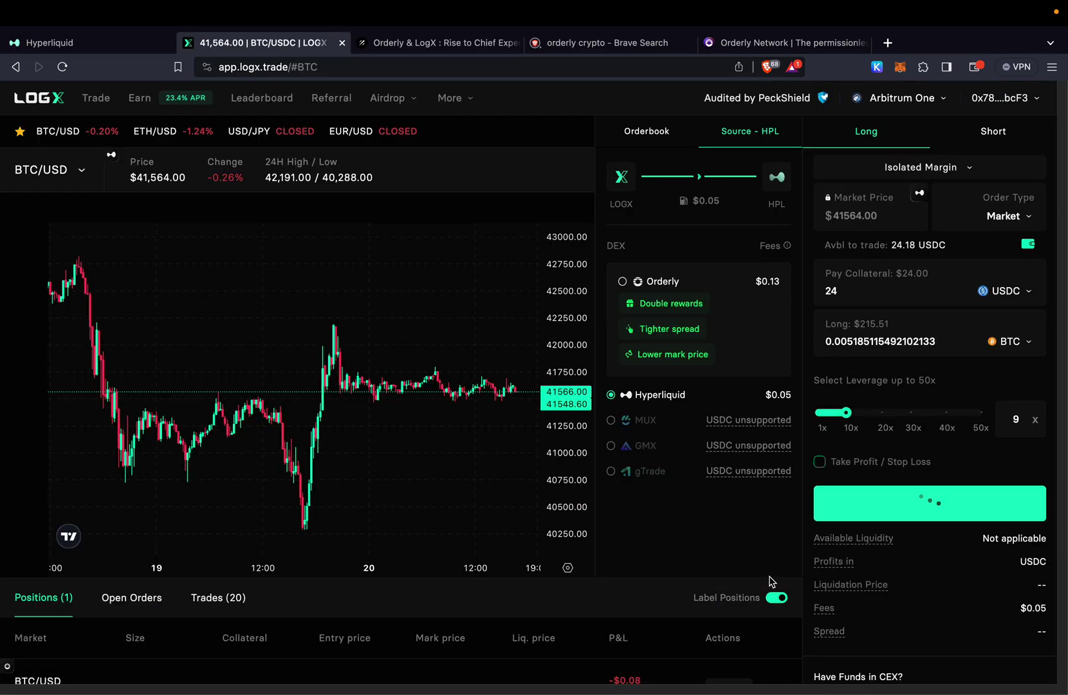
pyautogui.scroll(-2, 744, 526)
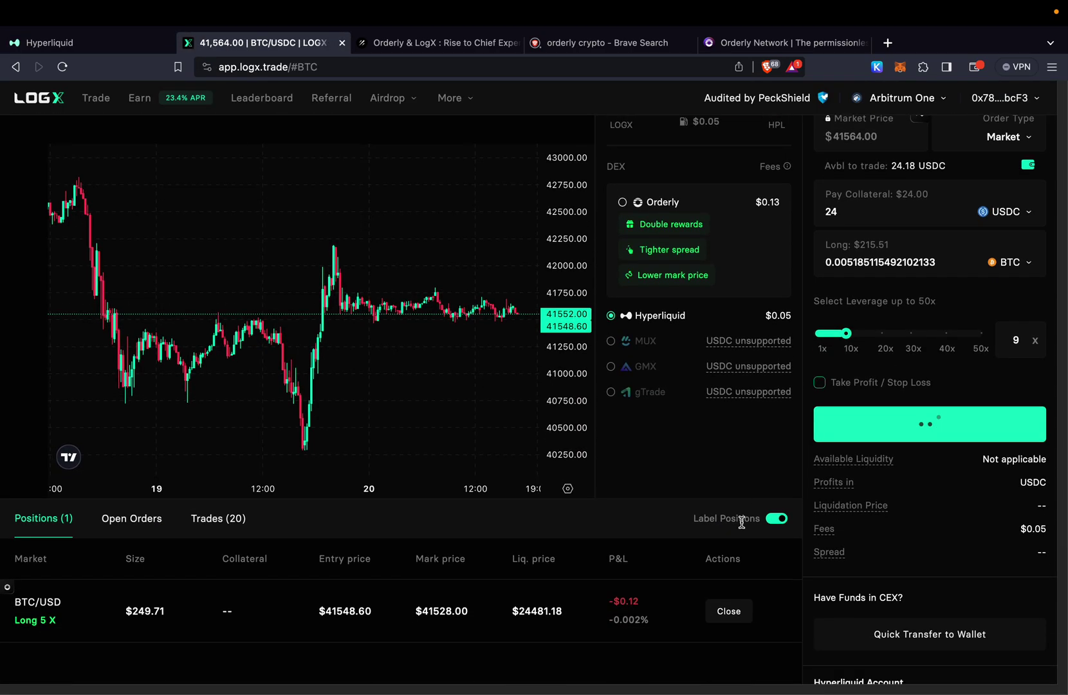
pyautogui.click(103, 43)
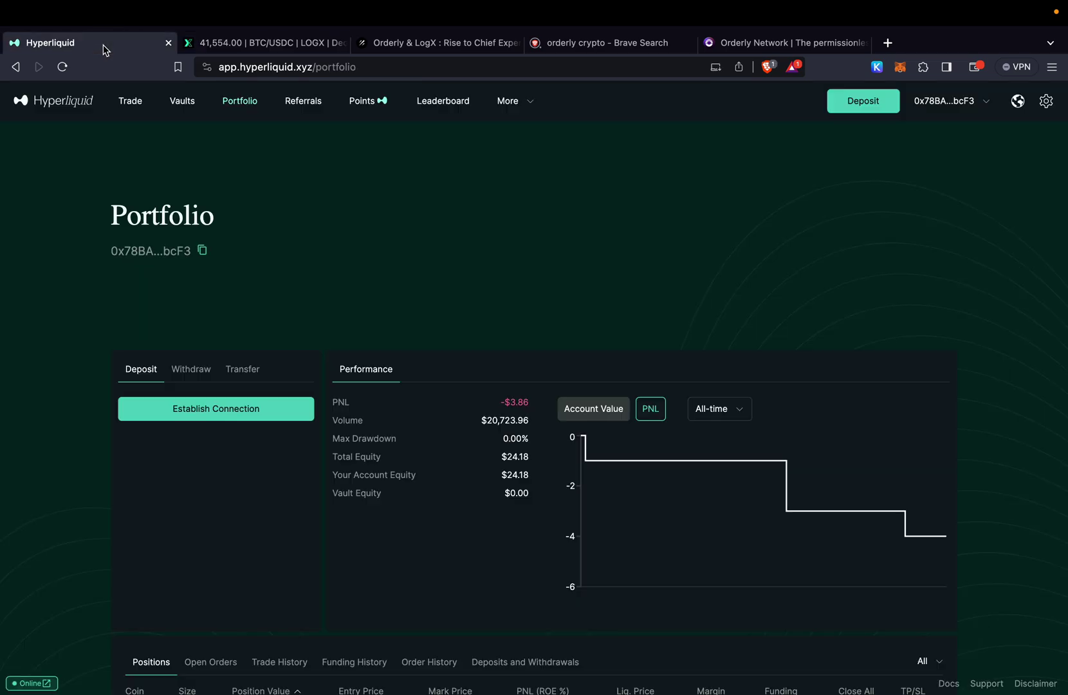
# - Refresh the Hyperliquid portfolio and confirm all-time volume rose to $20,940.04
pyautogui.click(64, 71)
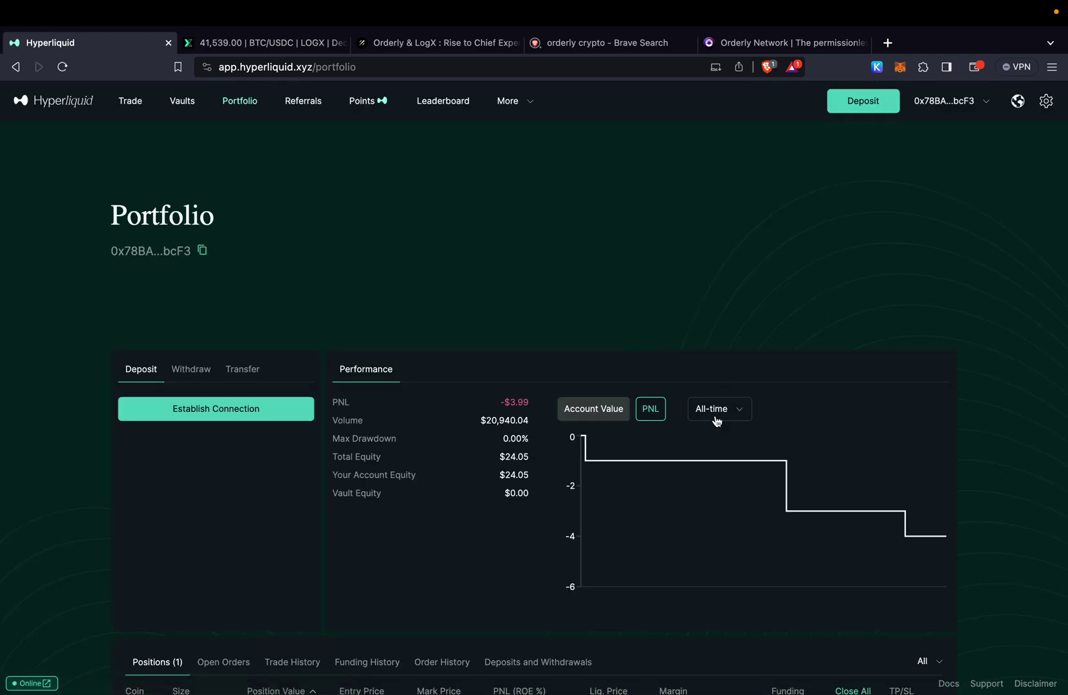
pyautogui.click(719, 410)
pyautogui.click(713, 485)
pyautogui.moveTo(499, 425); pyautogui.dragTo(521, 425)
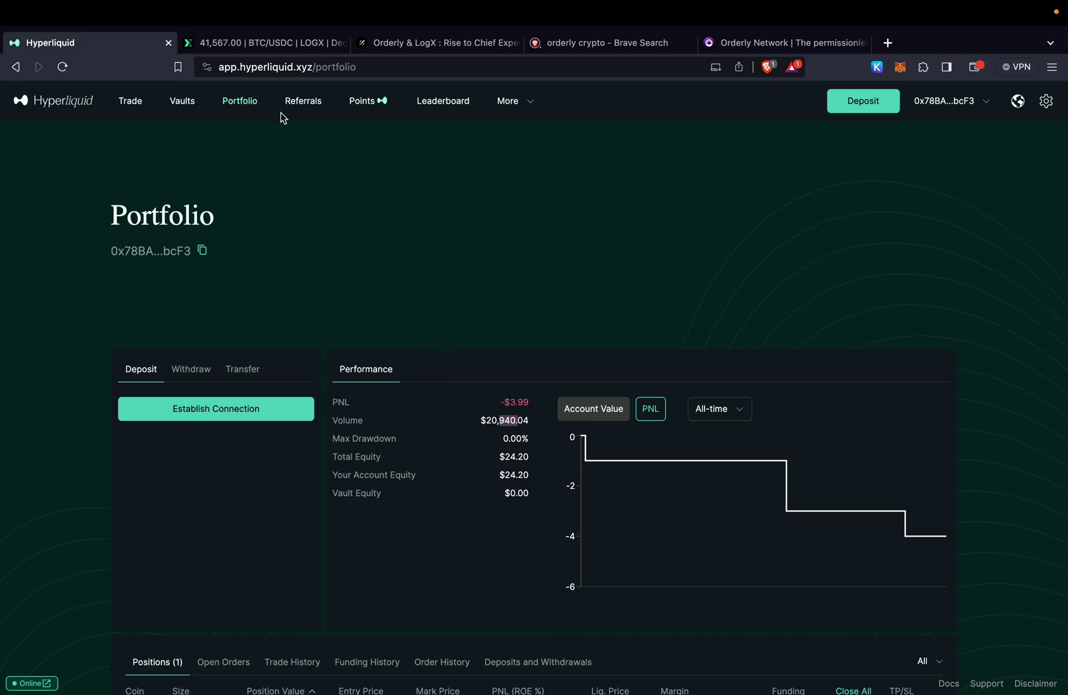
# - Back in LogX, open and close the Airdrop options menu
pyautogui.click(273, 42)
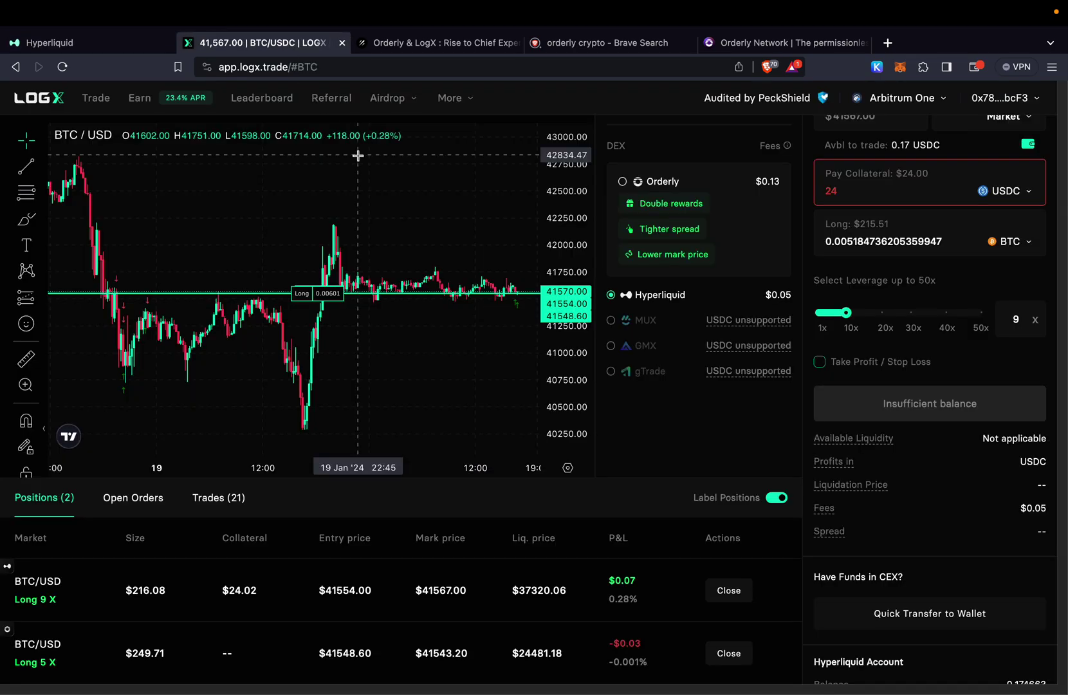
pyautogui.click(399, 101)
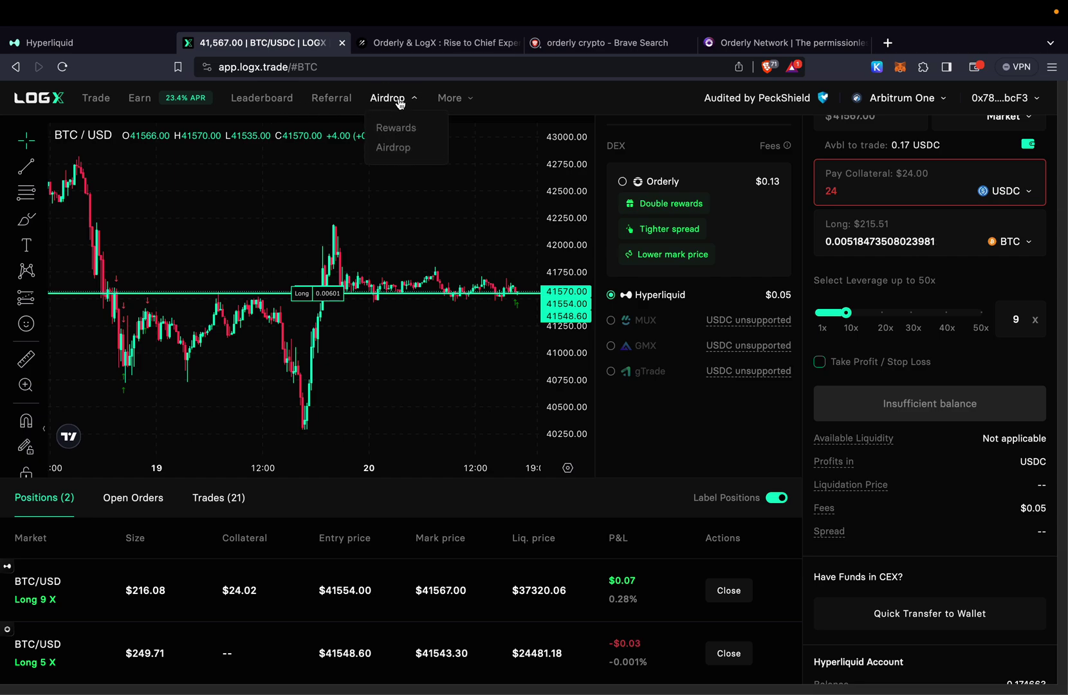
pyautogui.click(401, 103)
# - Return to the Orderly & LogX campaign and review its Arbitrum trading-volume task
pyautogui.click(438, 42)
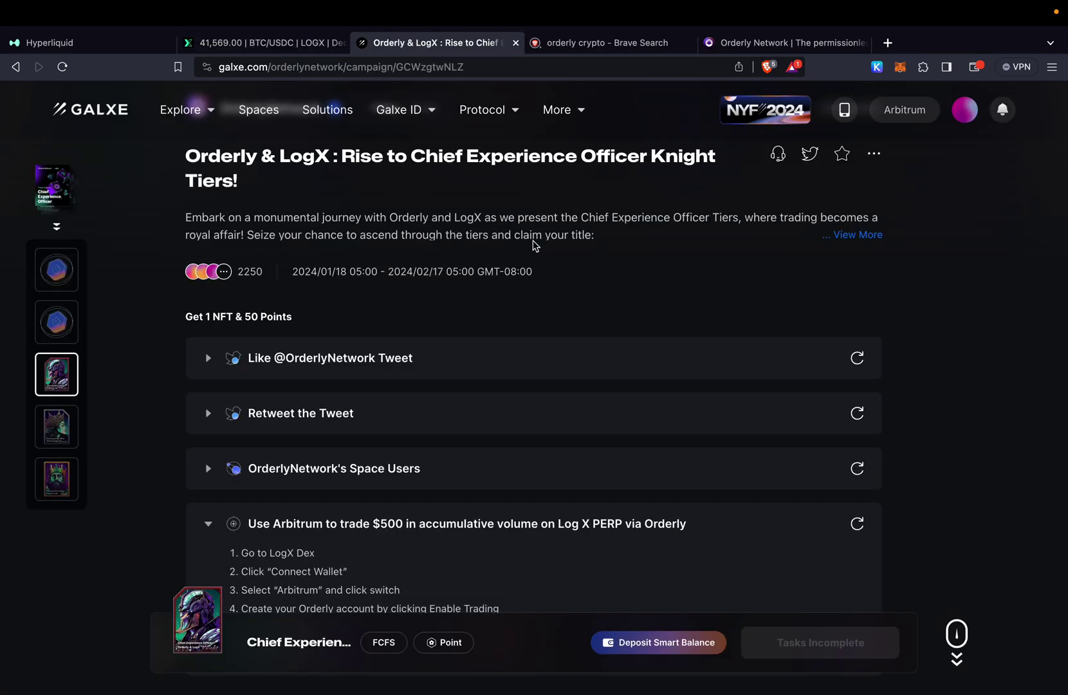
pyautogui.scroll(-3, 496, 270)
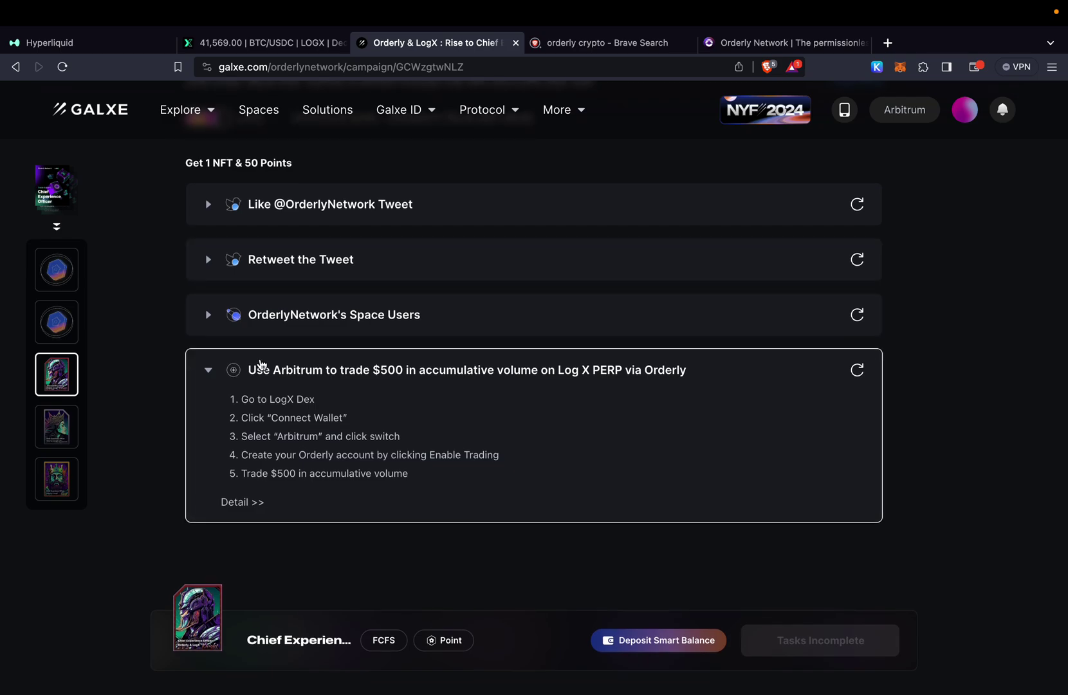
pyautogui.scroll(-1, 204, 369)
pyautogui.scroll(5, 203, 369)
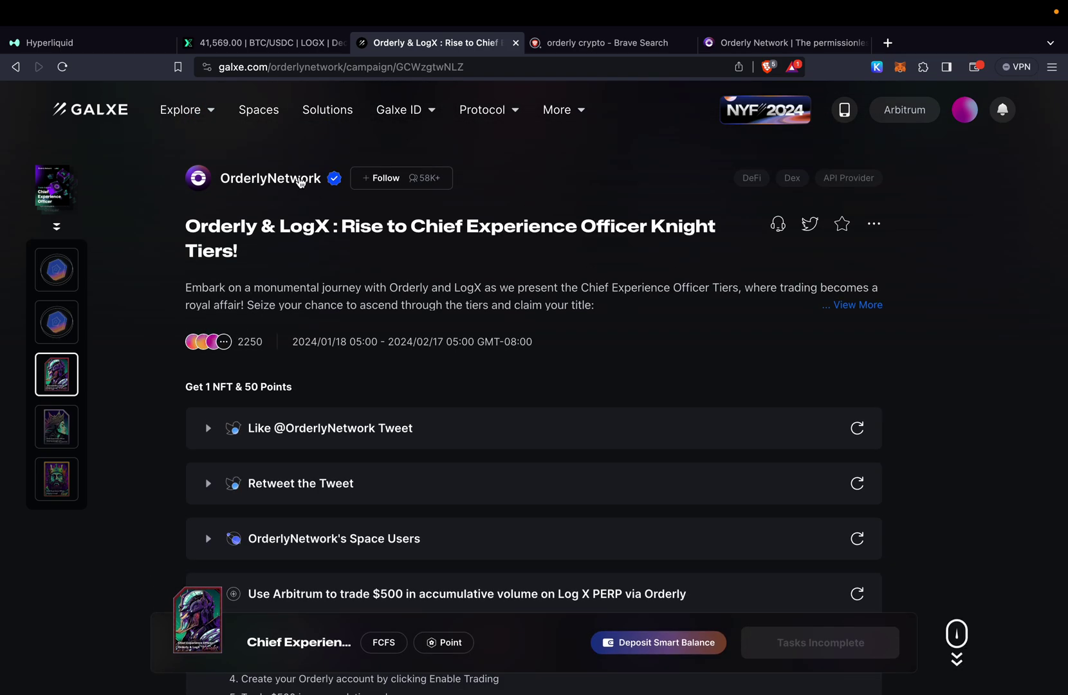
# - Open the OrderlyNetwork space and scroll through its campaign list
pyautogui.click(300, 183)
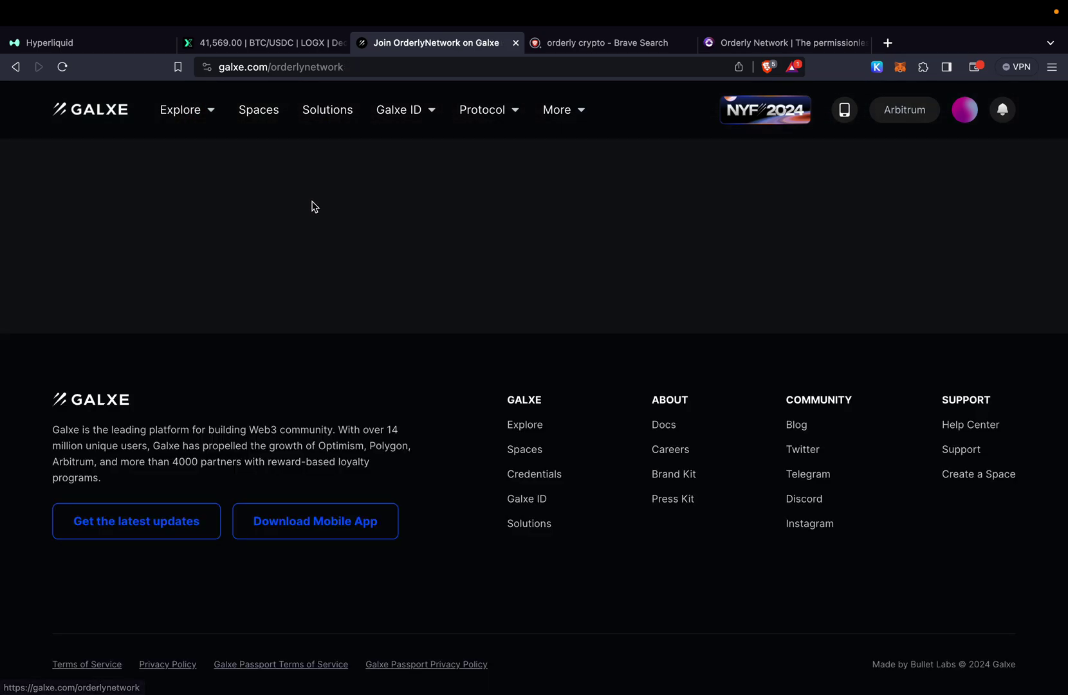
pyautogui.scroll(-3, 402, 346)
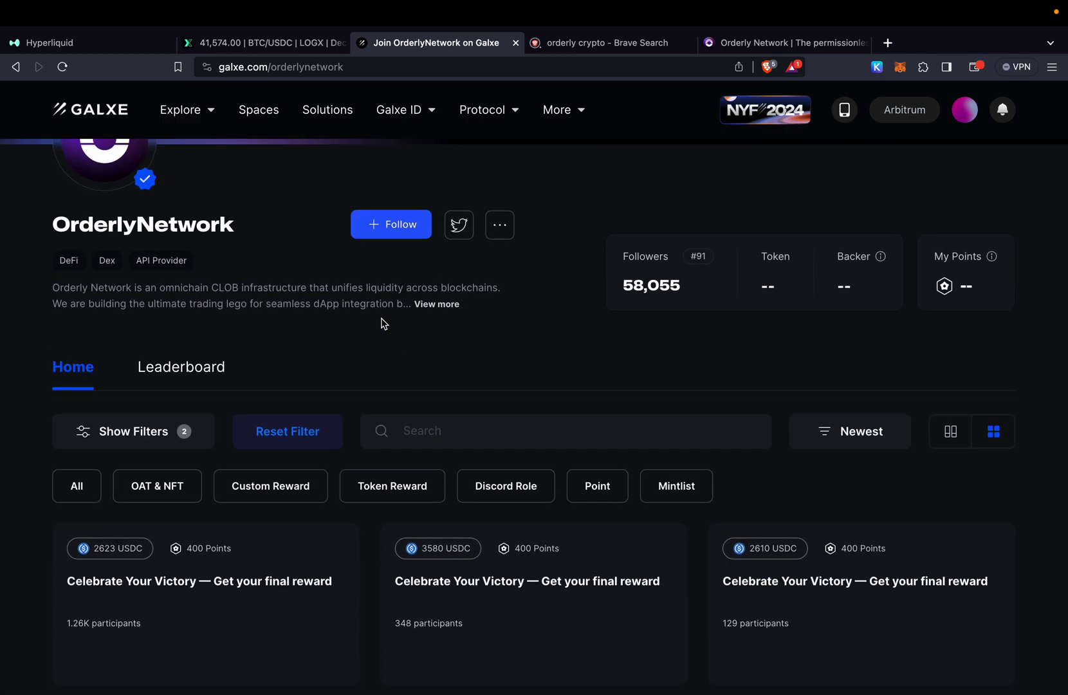
pyautogui.scroll(-2, 471, 359)
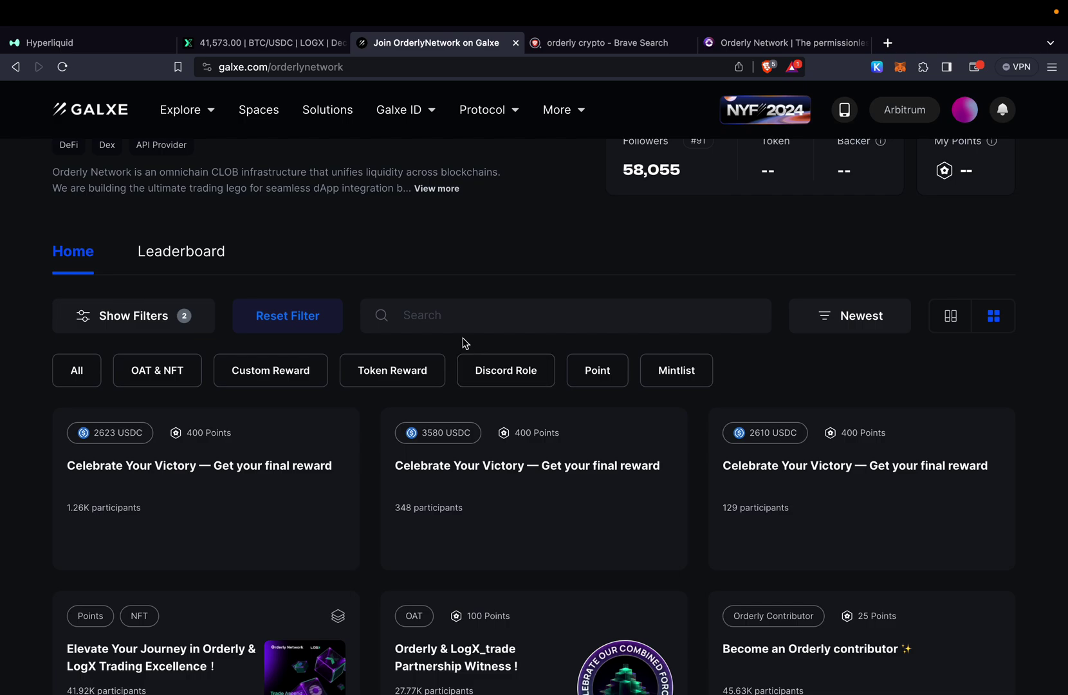
# - Back in LogX, scroll to see the 9x and 5x BTC longs and Hyperliquid account balance
pyautogui.click(270, 43)
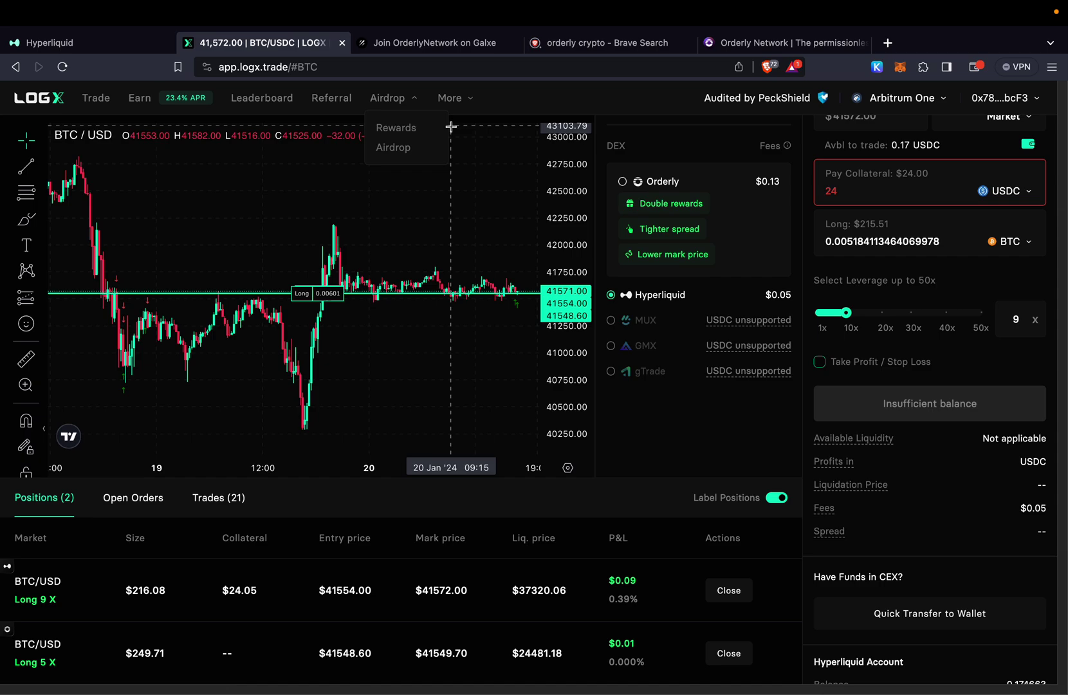
pyautogui.scroll(-2, 643, 435)
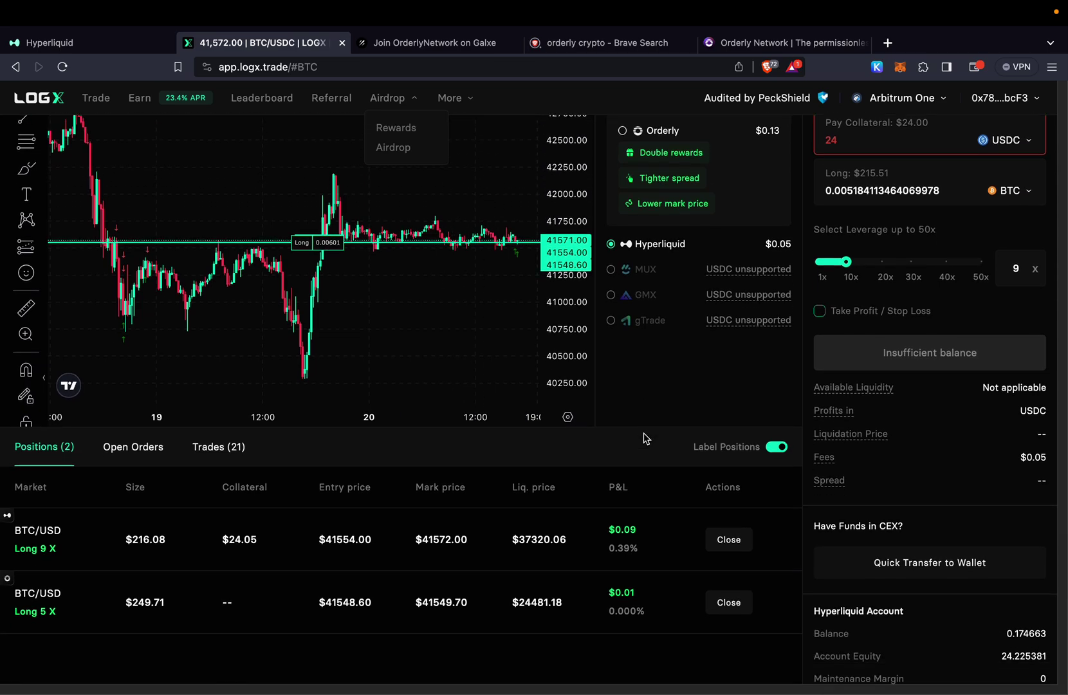